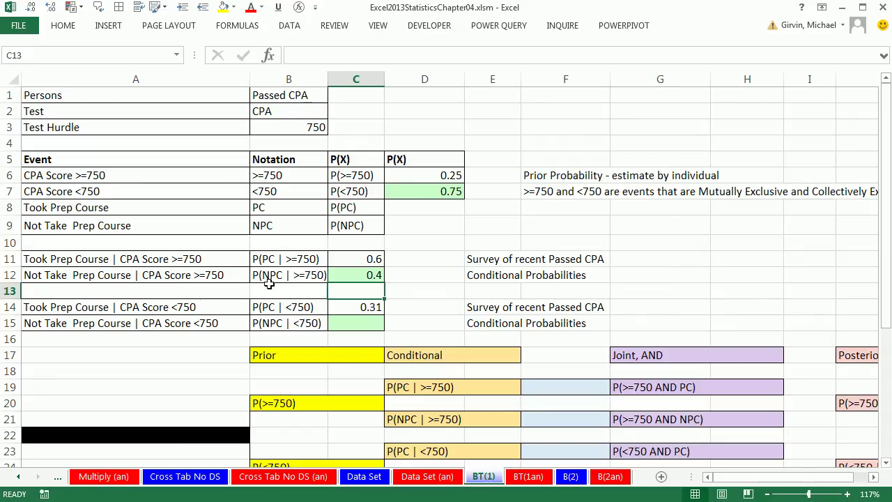
Calculate P(NPC | <750) in cell C15 as the complement of C14 with the formula =1-C14
{"action": "left_click", "coordinate": [359, 323]}
{"action": "type", "text": "="}
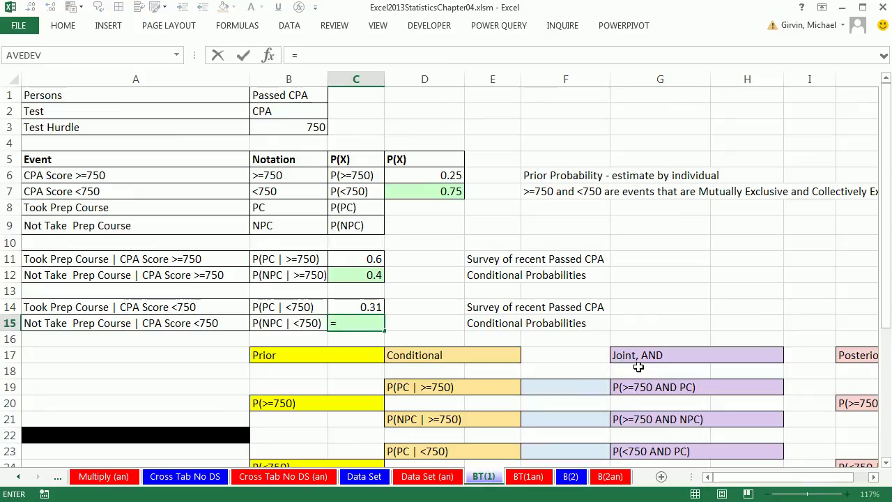
{"action": "type", "text": "1-"}
{"action": "key", "text": "Up"}
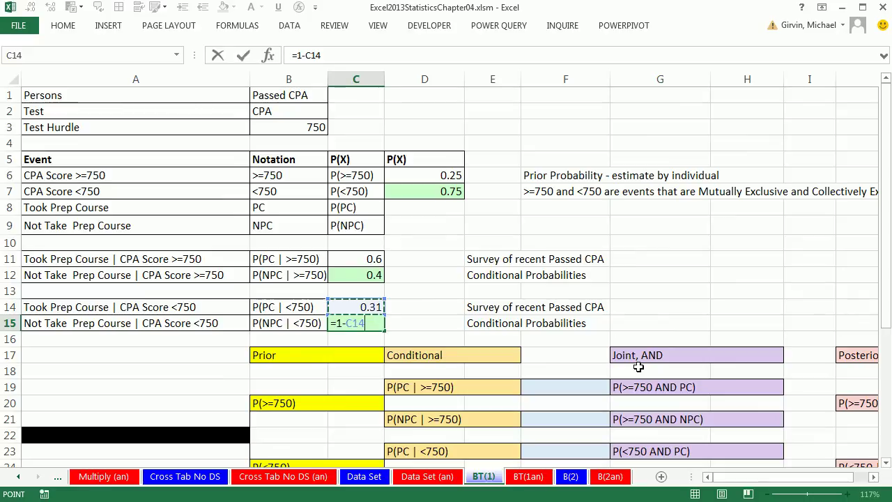
{"action": "key", "text": "Return"}
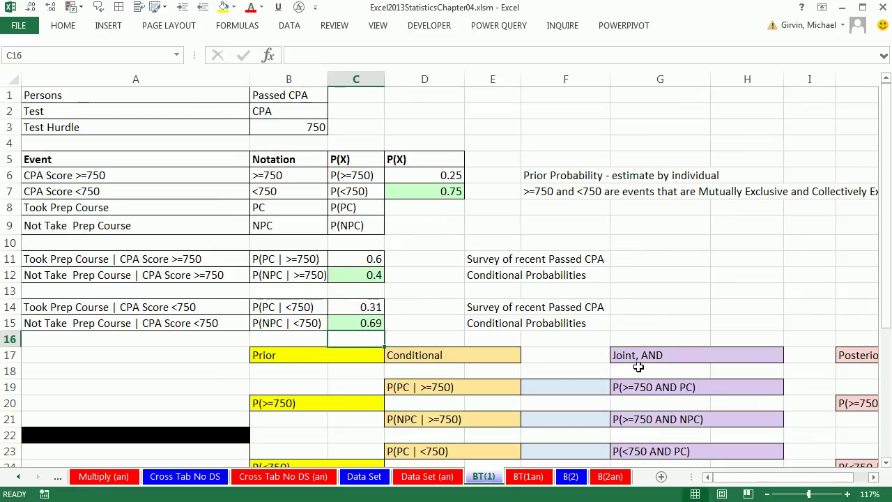
Link the prior probability P(>=750) in cell C20 of the probability tree to D6
{"action": "left_click", "coordinate": [886, 462]}
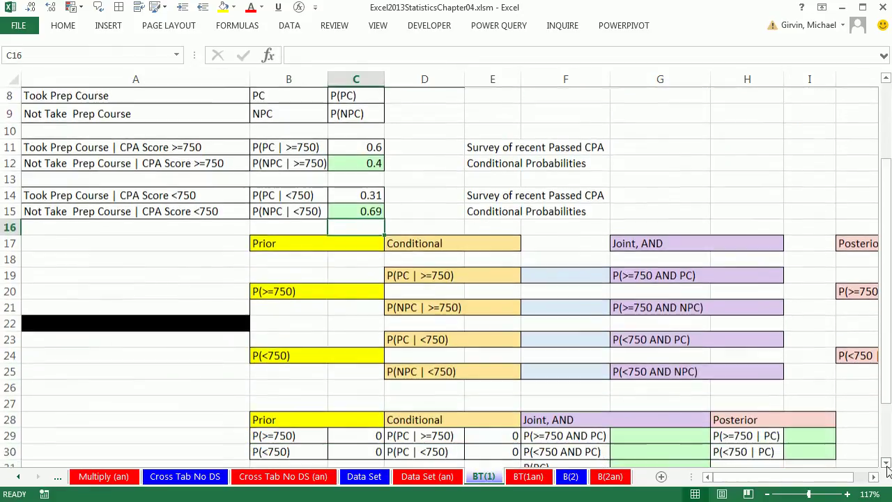
{"action": "left_click", "coordinate": [885, 462]}
{"action": "left_click", "coordinate": [886, 462]}
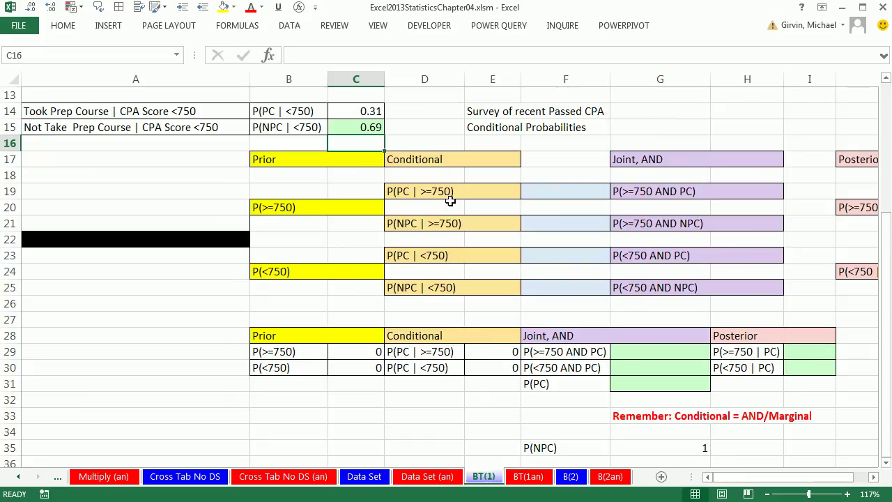
{"action": "left_click", "coordinate": [338, 209]}
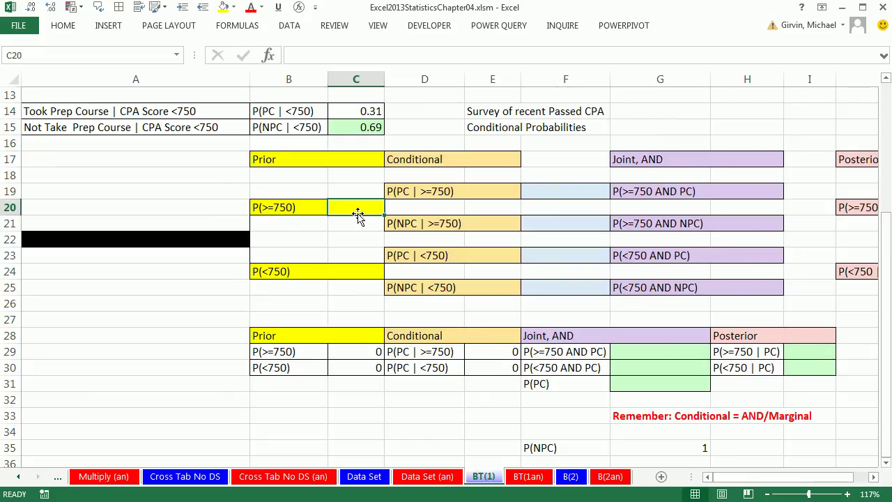
{"action": "type", "text": "="}
{"action": "scroll", "coordinate": [362, 213], "scroll_direction": "up", "scroll_amount": 3}
{"action": "left_click", "coordinate": [429, 132]}
{"action": "key", "text": "Return"}
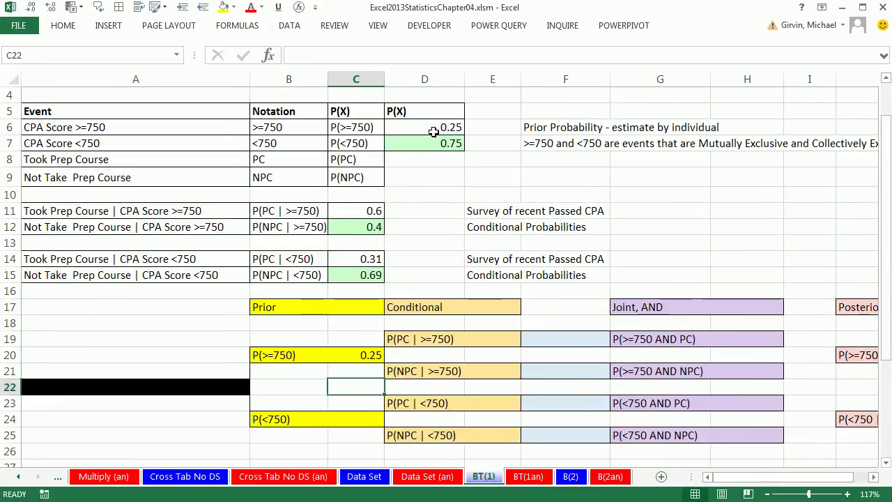
Link the prior probability P(<750) in cell C24 of the probability tree to D7
{"action": "key", "text": "Down"}
{"action": "key", "text": "Down"}
{"action": "key", "text": "Down"}
{"action": "type", "text": "="}
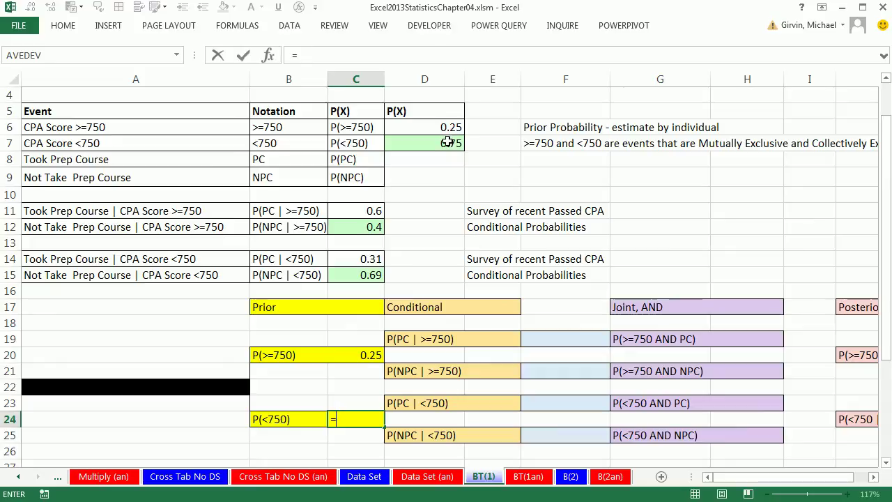
{"action": "left_click", "coordinate": [451, 141]}
{"action": "key", "text": "Return"}
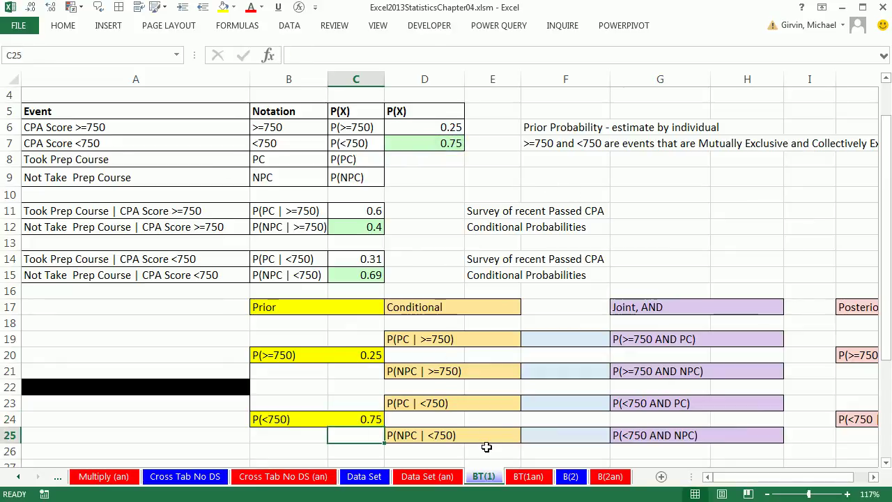
Fill the >=750 branch's conditional probabilities by linking E19 to C11 and E21 to C12
{"action": "left_click", "coordinate": [488, 339]}
{"action": "type", "text": "="}
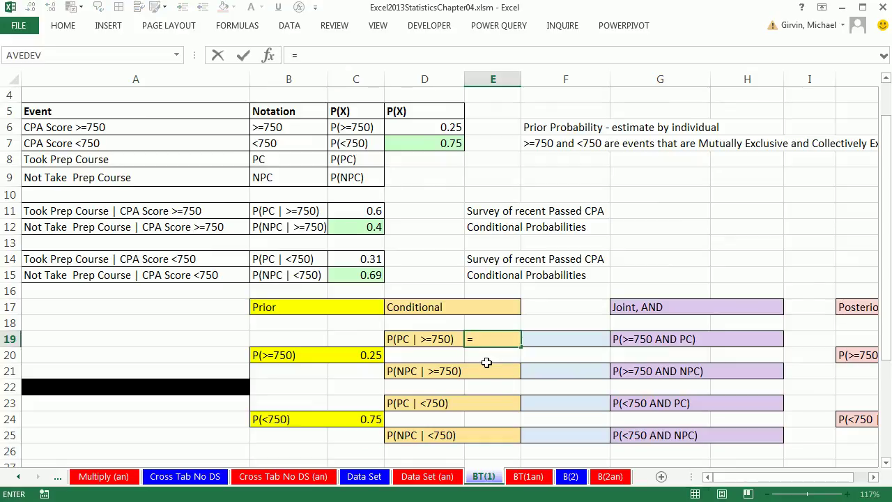
{"action": "left_click", "coordinate": [369, 211]}
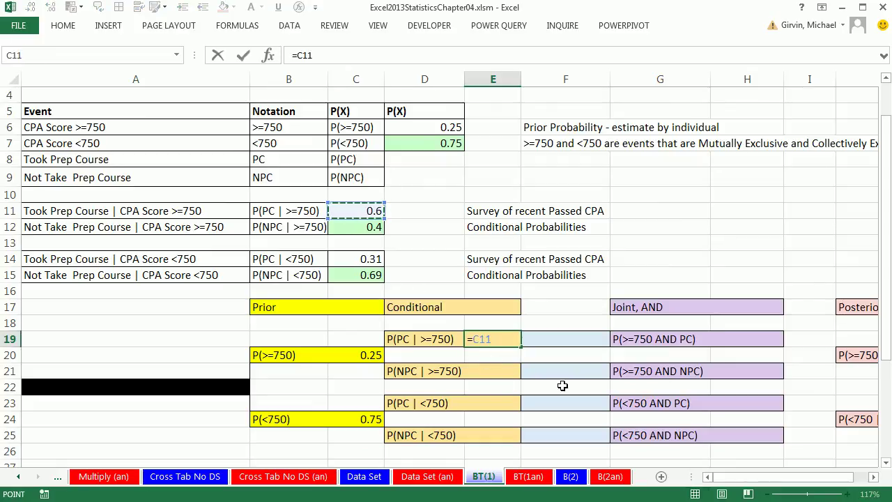
{"action": "key", "text": "Return"}
{"action": "key", "text": "Down"}
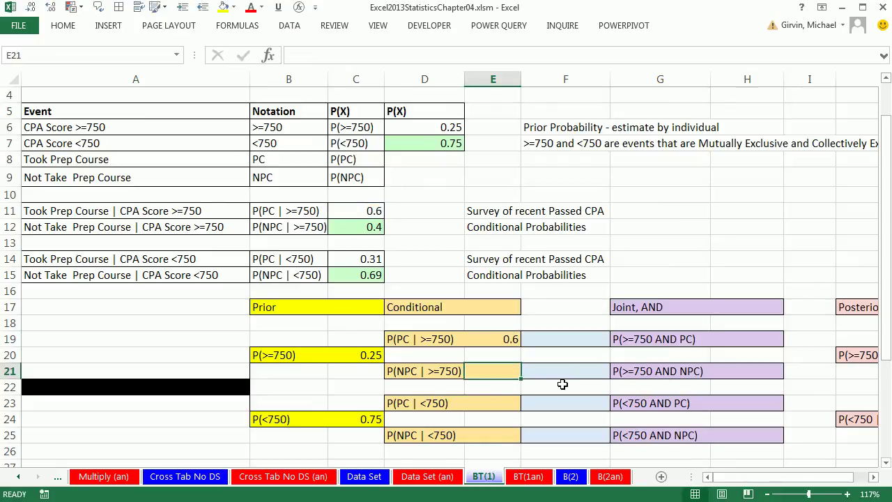
{"action": "type", "text": "="}
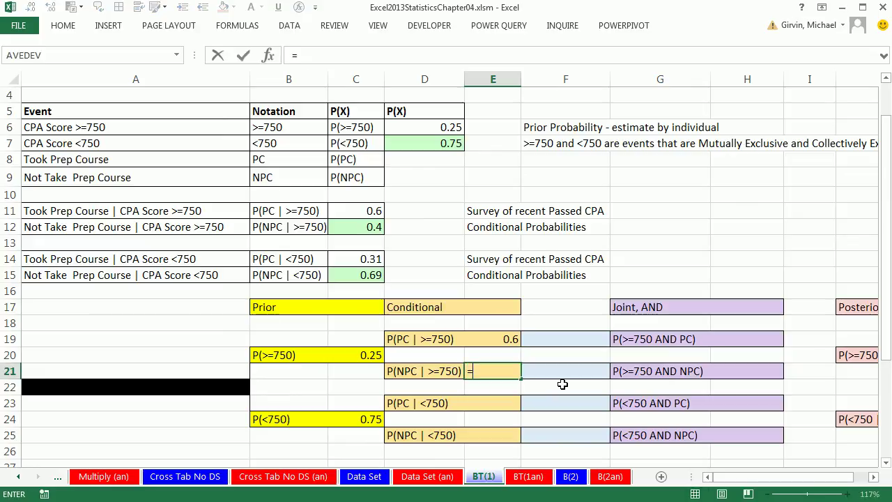
{"action": "left_click", "coordinate": [365, 231]}
{"action": "key", "text": "Return"}
Fill the <750 branch's conditional probabilities by linking E23 to C14 and E25 to C15
{"action": "key", "text": "Return"}
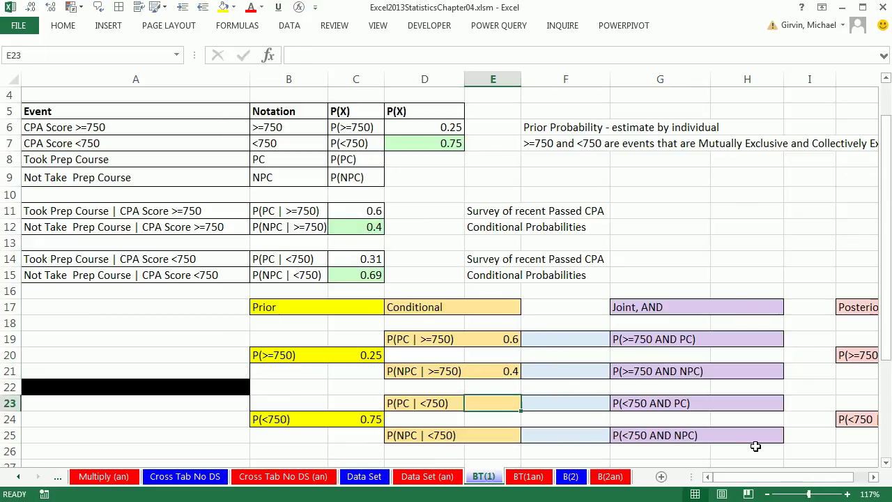
{"action": "type", "text": "="}
{"action": "left_click", "coordinate": [355, 259]}
{"action": "key", "text": "Return"}
{"action": "key", "text": "Return"}
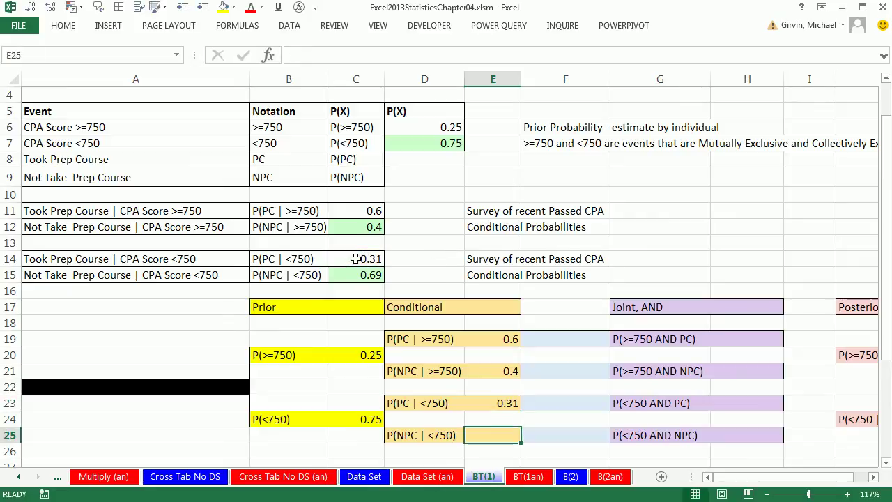
{"action": "type", "text": "="}
{"action": "left_click", "coordinate": [361, 276]}
{"action": "key", "text": "Return"}
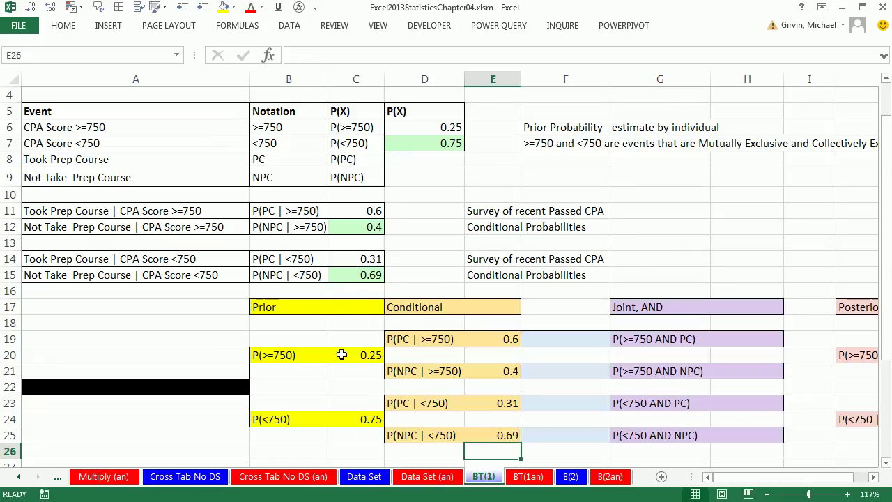
Calculate the joint probability P(>=750 AND PC) in H19 with the formula =C20*E19
{"action": "left_click", "coordinate": [765, 336]}
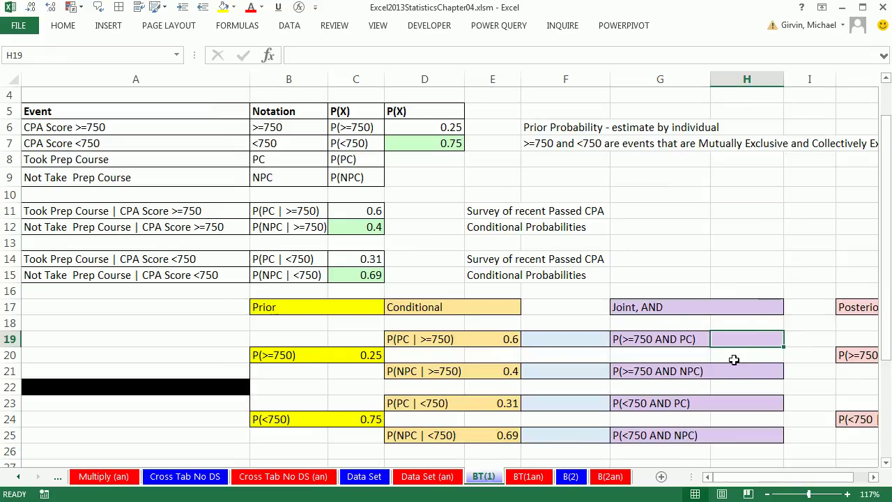
{"action": "type", "text": "="}
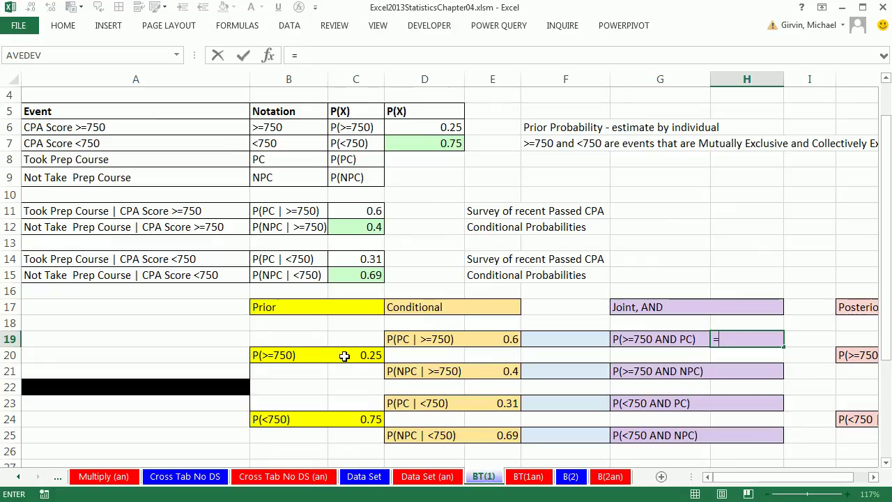
{"action": "left_click", "coordinate": [346, 359]}
{"action": "type", "text": "*"}
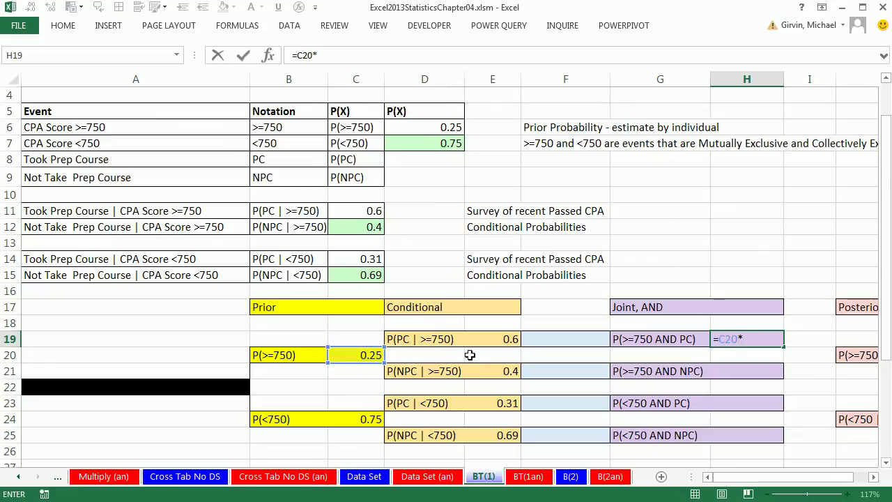
{"action": "left_click", "coordinate": [484, 340]}
{"action": "key", "text": "Return"}
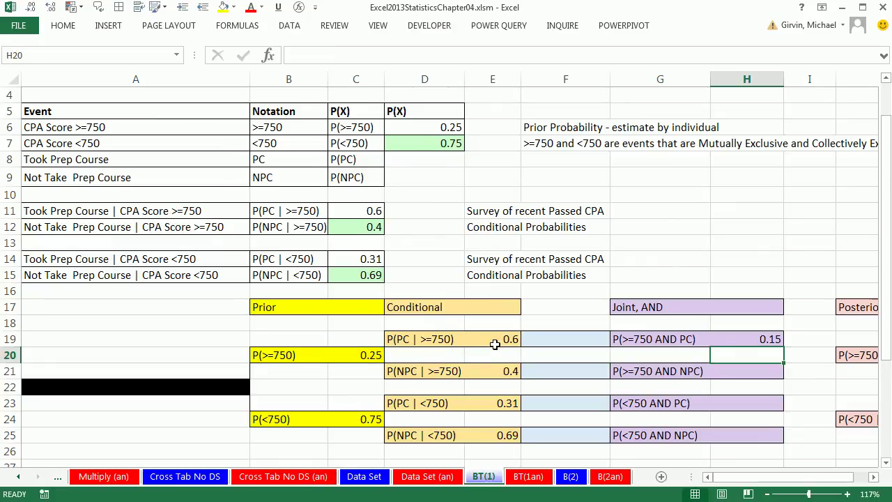
Calculate the joint probability P(>=750 AND NPC) in H21 with the formula =C20*E21
{"action": "key", "text": "Return"}
{"action": "type", "text": "="}
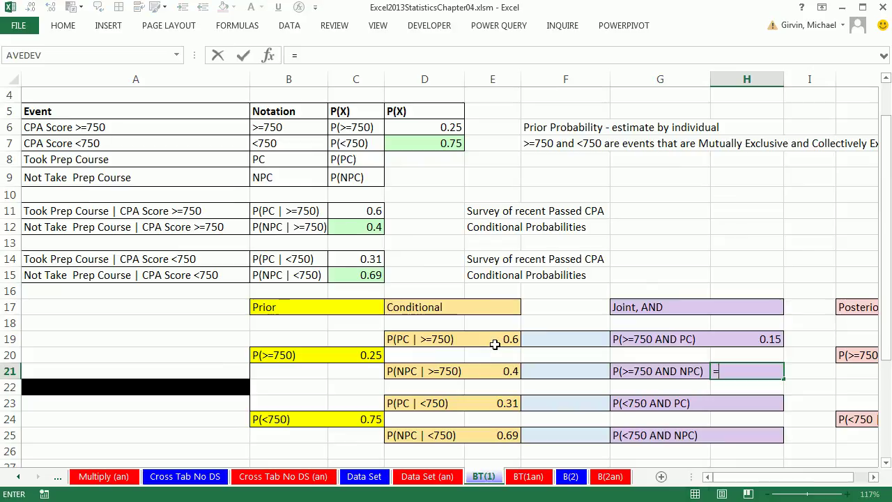
{"action": "left_click", "coordinate": [355, 355]}
{"action": "type", "text": "*"}
{"action": "left_click", "coordinate": [512, 369]}
{"action": "key", "text": "Return"}
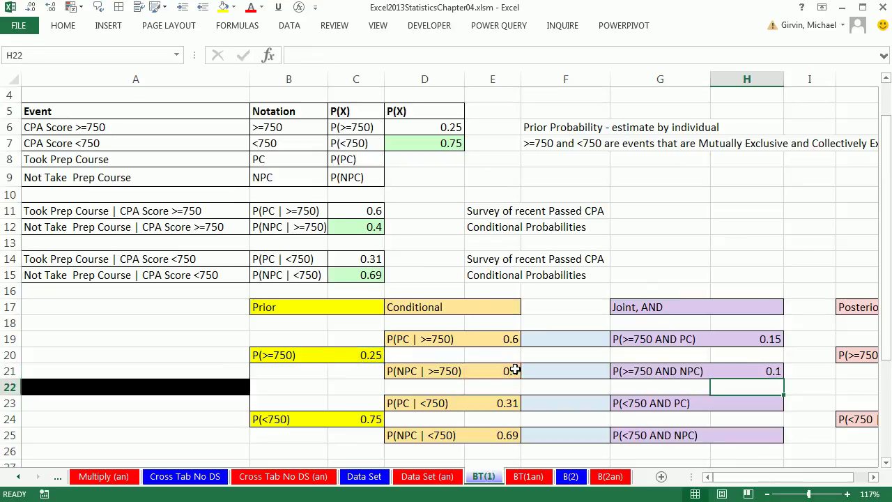
Calculate the joint probability P(<750 AND PC) in H23 with the formula =C24*E23
{"action": "key", "text": "Down"}
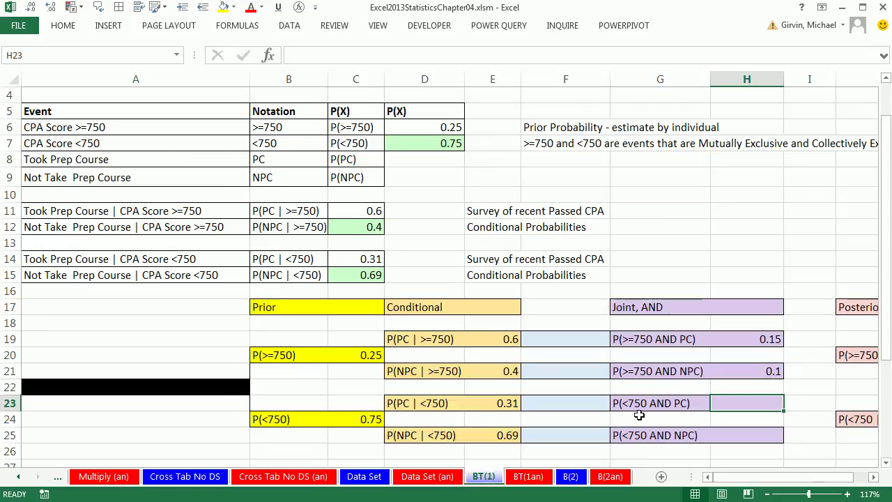
{"action": "type", "text": "="}
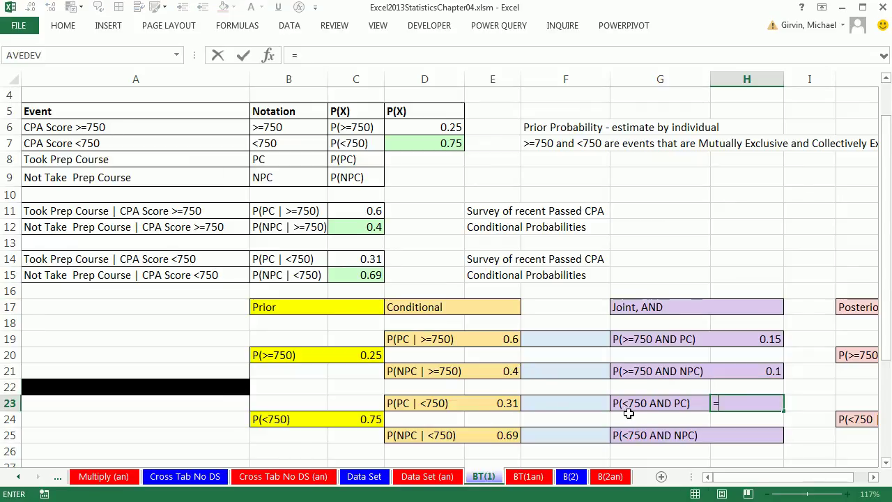
{"action": "left_click", "coordinate": [369, 413]}
{"action": "type", "text": "*"}
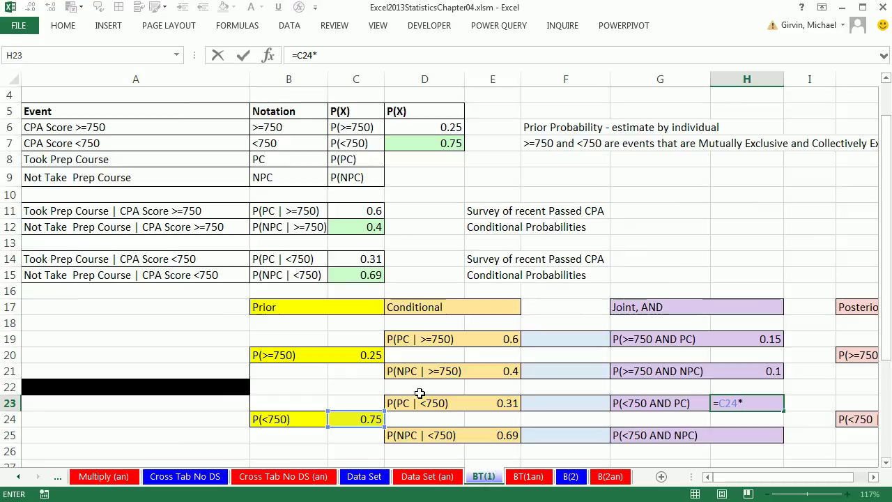
{"action": "left_click", "coordinate": [499, 403]}
{"action": "key", "text": "Return"}
Calculate the joint probability P(<750 AND NPC) in H25 with the formula =C24*E25
{"action": "key", "text": "Return"}
{"action": "type", "text": "="}
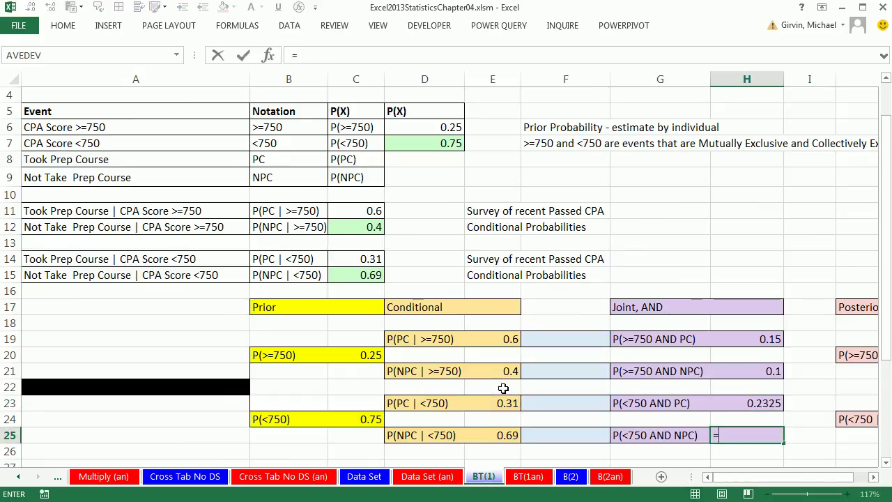
{"action": "left_click", "coordinate": [359, 418]}
{"action": "type", "text": "*"}
{"action": "left_click", "coordinate": [505, 435]}
{"action": "key", "text": "ctrl+Return"}
{"action": "key", "text": "Return"}
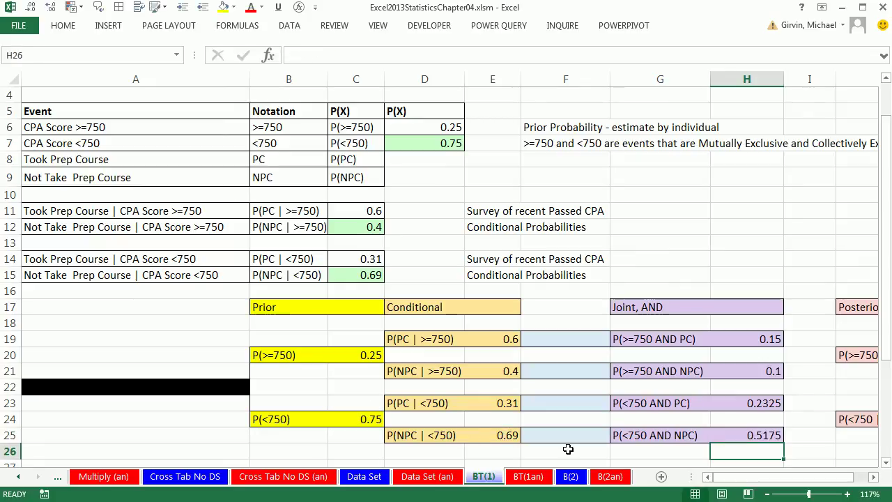
Select the two joint probabilities that involve PC, G19:H19 and G23:H23, together
{"action": "left_click", "coordinate": [874, 477]}
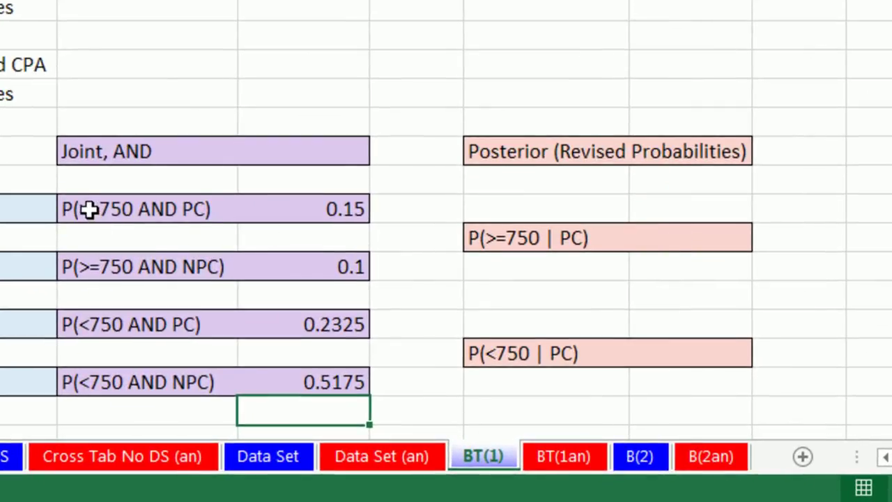
{"action": "left_click_drag", "start_coordinate": [89, 211], "coordinate": [271, 221]}
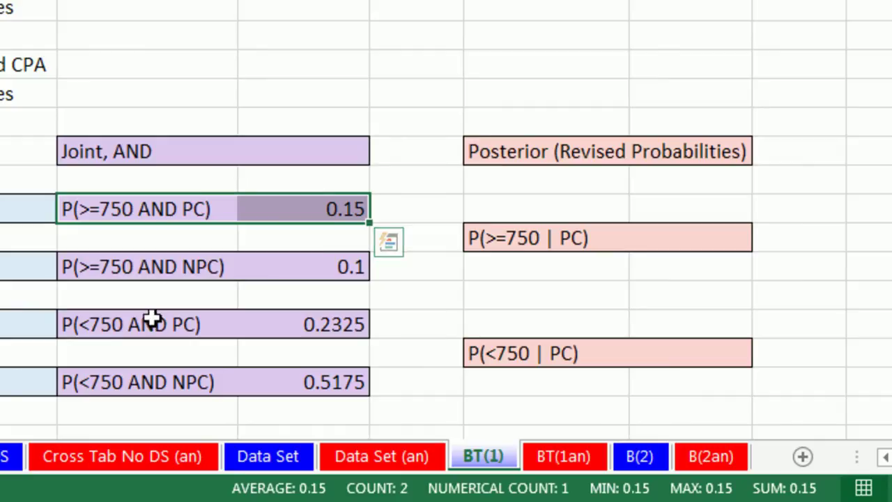
{"action": "left_click_drag", "start_coordinate": [83, 324], "coordinate": [314, 321]}
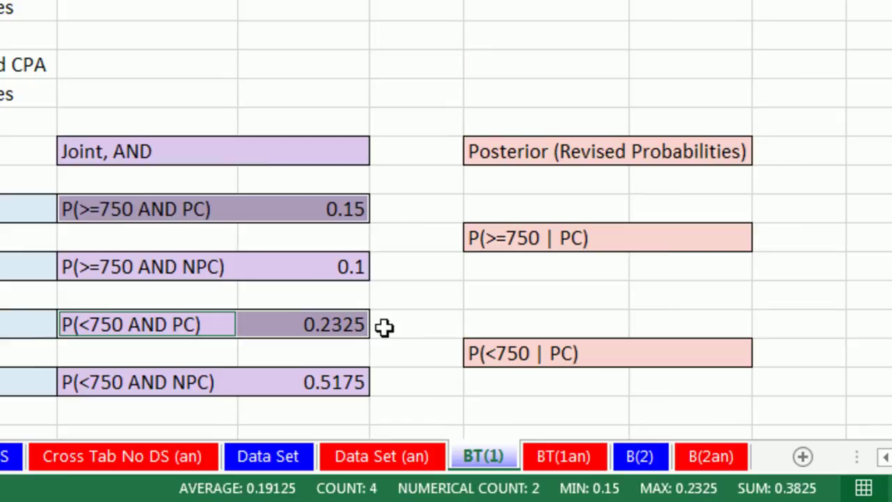
Calculate the posterior probability P(>=750 | PC) in K20 with the formula =H19/(H19+H23)
{"action": "left_click", "coordinate": [659, 239]}
{"action": "type", "text": "="}
{"action": "left_click", "coordinate": [350, 206]}
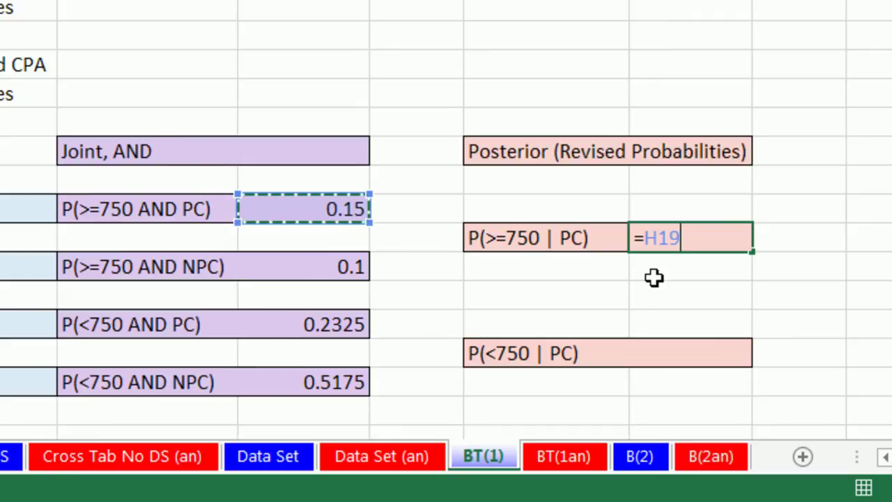
{"action": "type", "text": "/("}
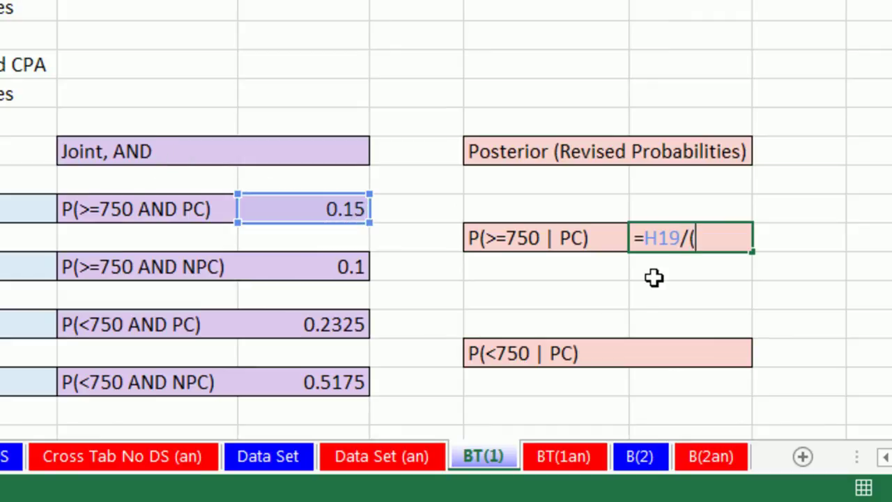
{"action": "left_click", "coordinate": [335, 210]}
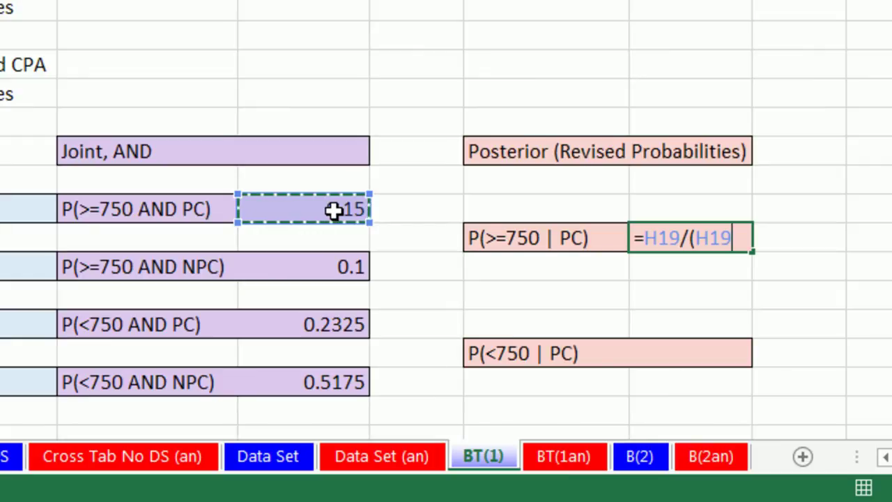
{"action": "type", "text": "+"}
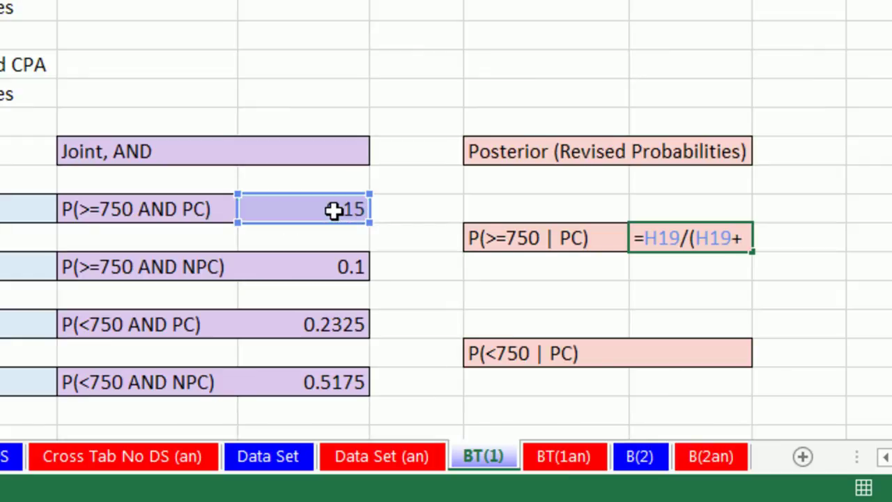
{"action": "left_click", "coordinate": [324, 324]}
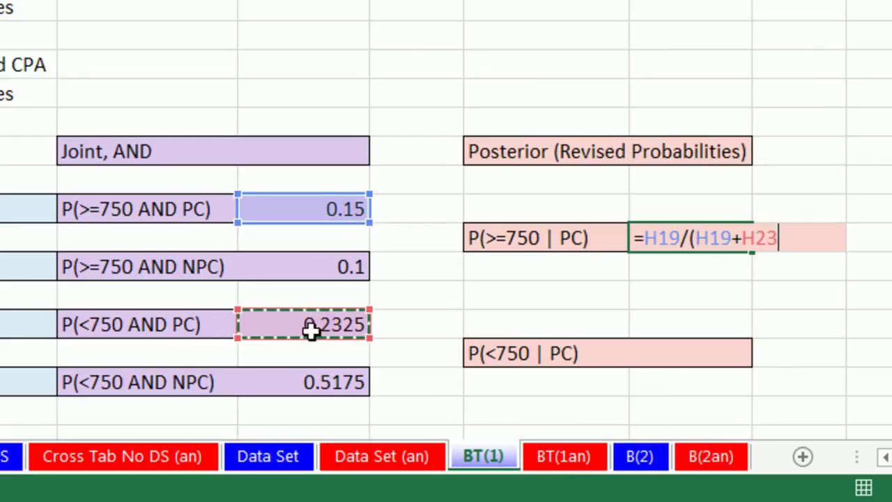
{"action": "type", "text": ")"}
{"action": "key", "text": "Return"}
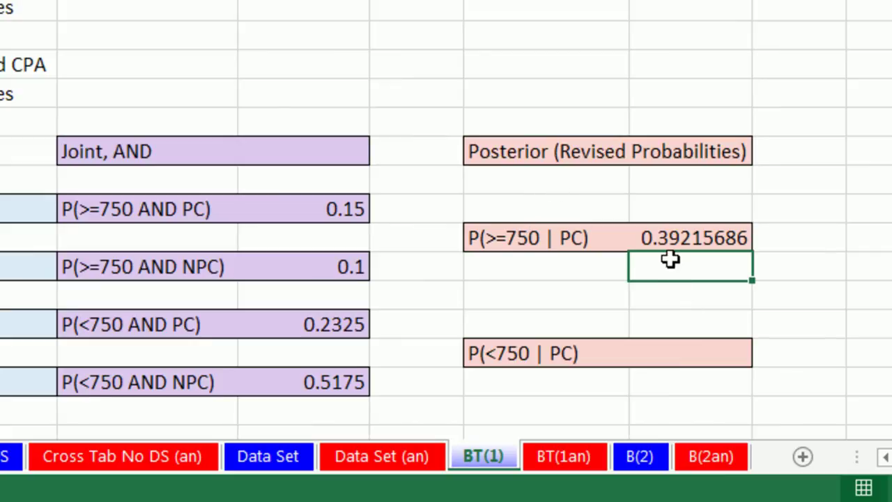
Calculate the posterior probability P(<750 | PC) in K24 with the formula =H23/(H19+H23)
{"action": "left_click", "coordinate": [674, 352]}
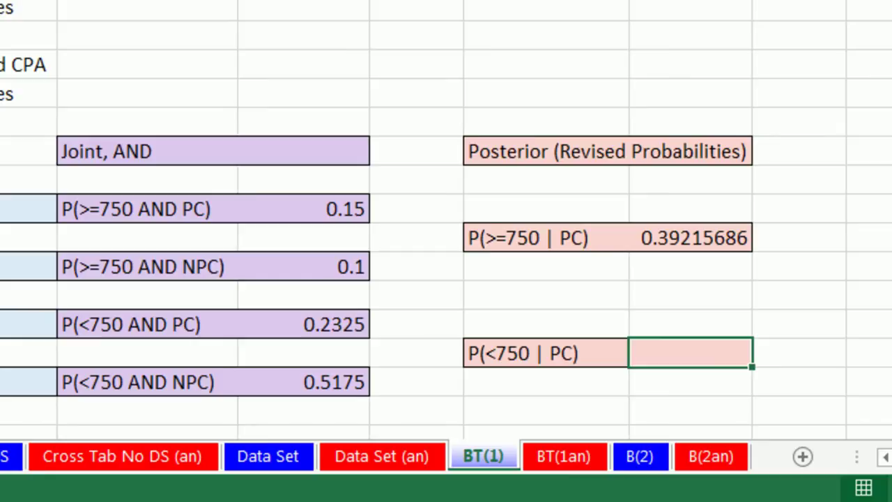
{"action": "type", "text": "="}
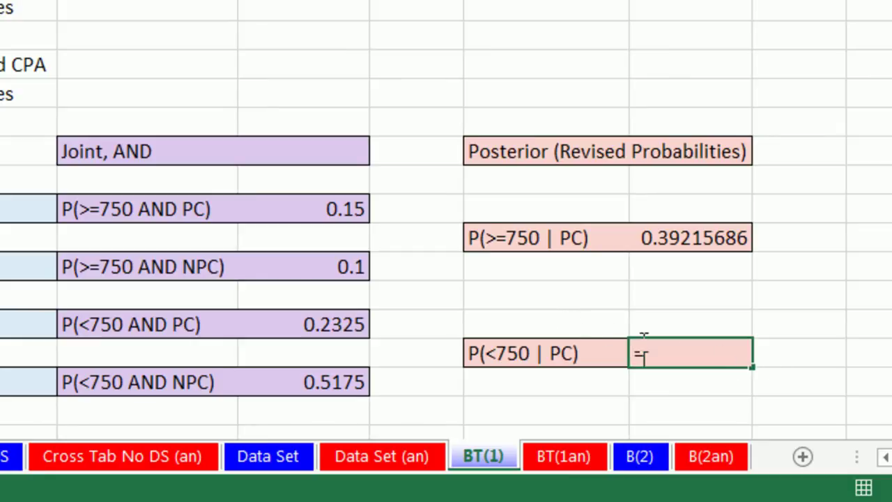
{"action": "left_click", "coordinate": [327, 330]}
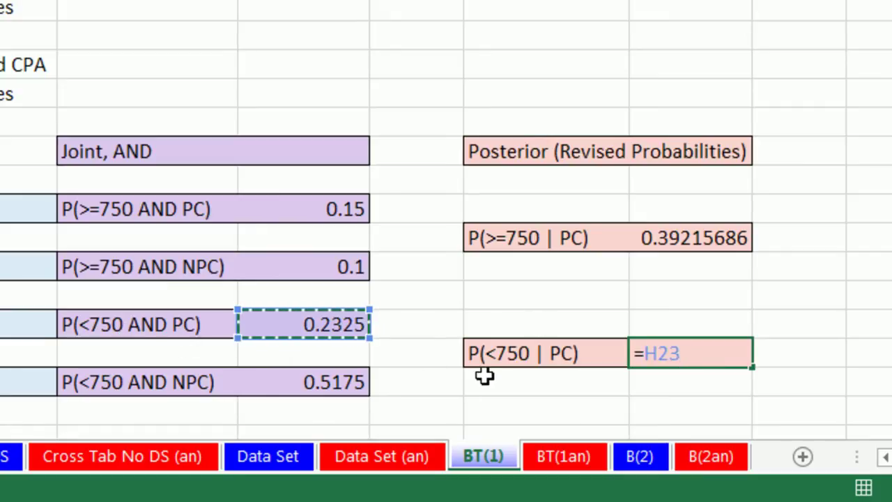
{"action": "type", "text": "/("}
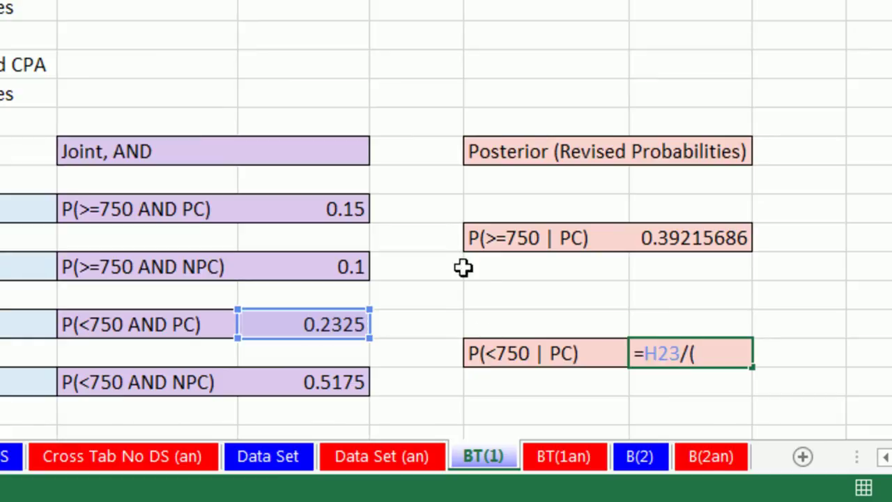
{"action": "left_click", "coordinate": [337, 210]}
{"action": "type", "text": "+"}
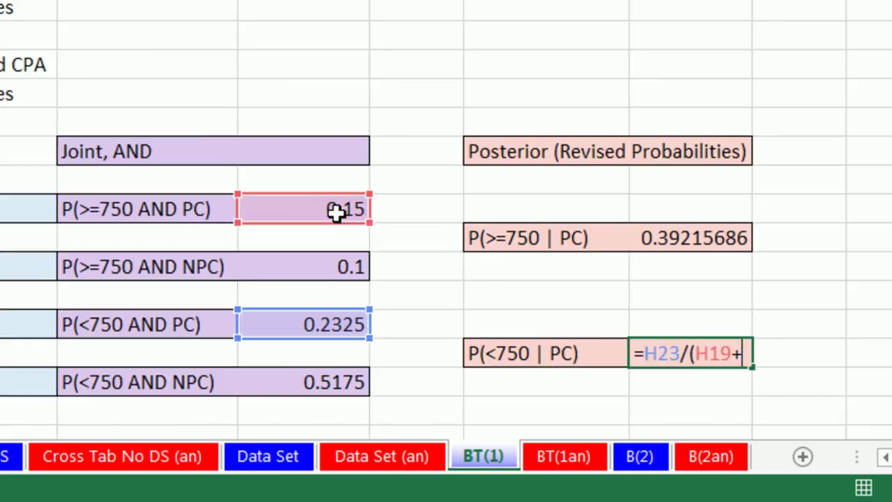
{"action": "left_click", "coordinate": [295, 328]}
{"action": "type", "text": ")"}
{"action": "key", "text": "Return"}
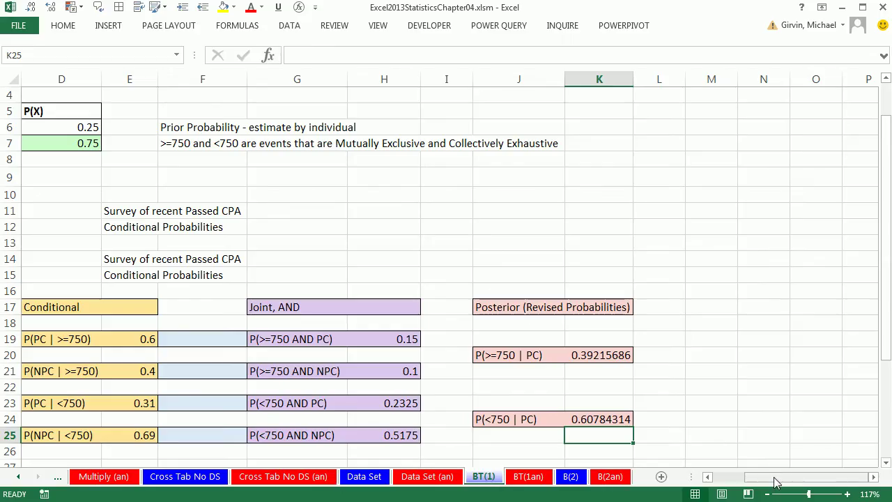
In the summary table below the tree, calculate P(>=750 AND PC) in G29 with the formula =C29*E29
{"action": "left_click_drag", "start_coordinate": [775, 482], "coordinate": [742, 482]}
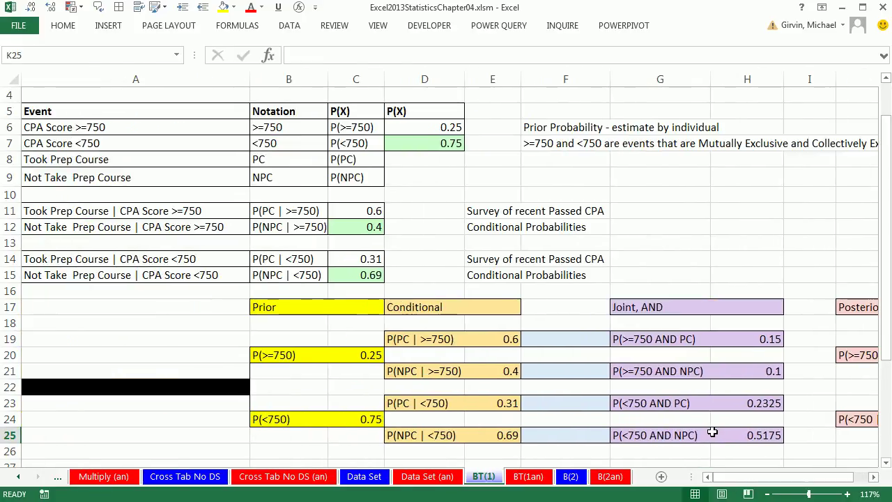
{"action": "scroll", "coordinate": [712, 432], "scroll_direction": "down", "scroll_amount": 3}
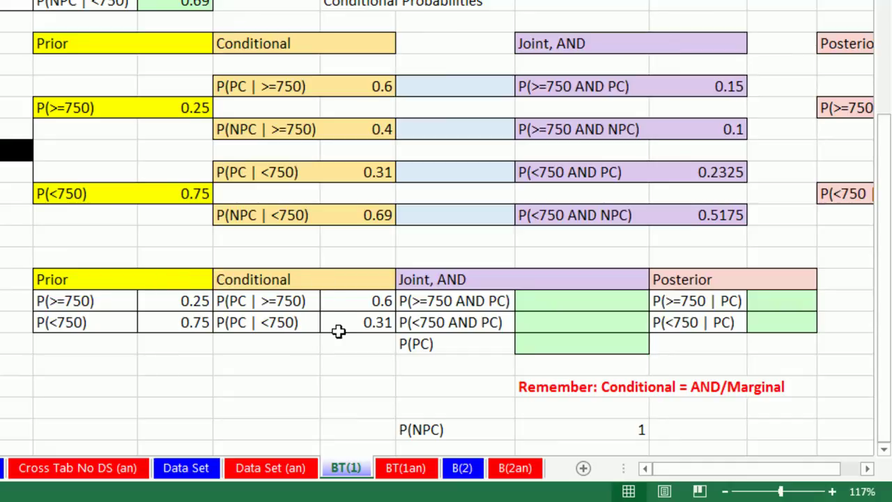
{"action": "left_click", "coordinate": [542, 302]}
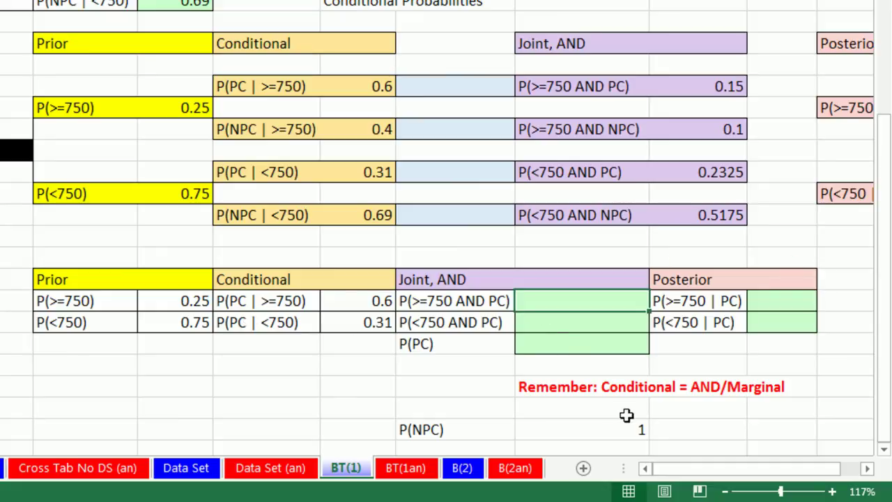
{"action": "type", "text": "="}
{"action": "left_click", "coordinate": [175, 297]}
{"action": "type", "text": "*"}
{"action": "left_click", "coordinate": [375, 304]}
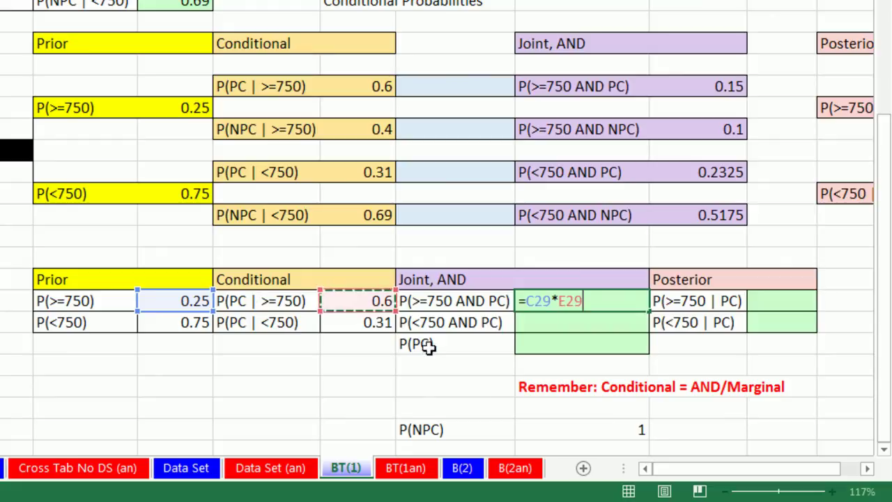
{"action": "key", "text": "Return"}
Calculate P(<750 AND PC) in G30 with =C30*E30 and sum the two joint probabilities in the P(PC) cell G31
{"action": "type", "text": "="}
{"action": "left_click", "coordinate": [172, 320]}
{"action": "type", "text": "*"}
{"action": "left_click", "coordinate": [377, 322]}
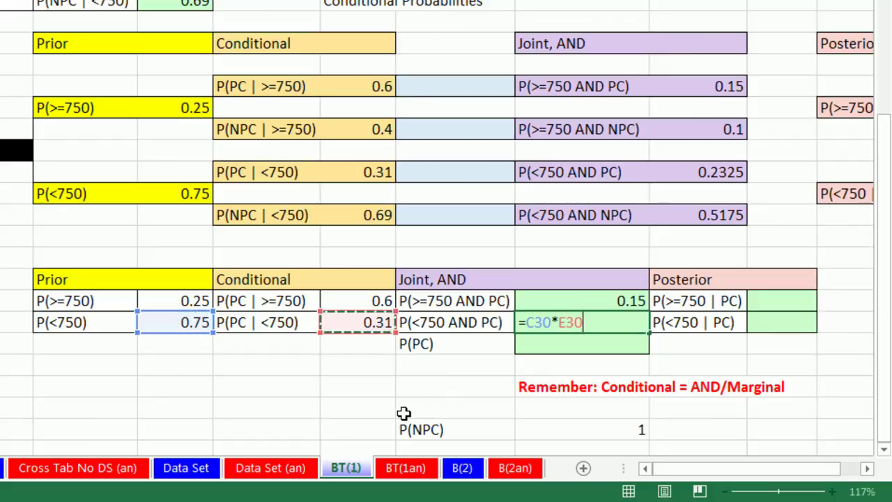
{"action": "key", "text": "Return"}
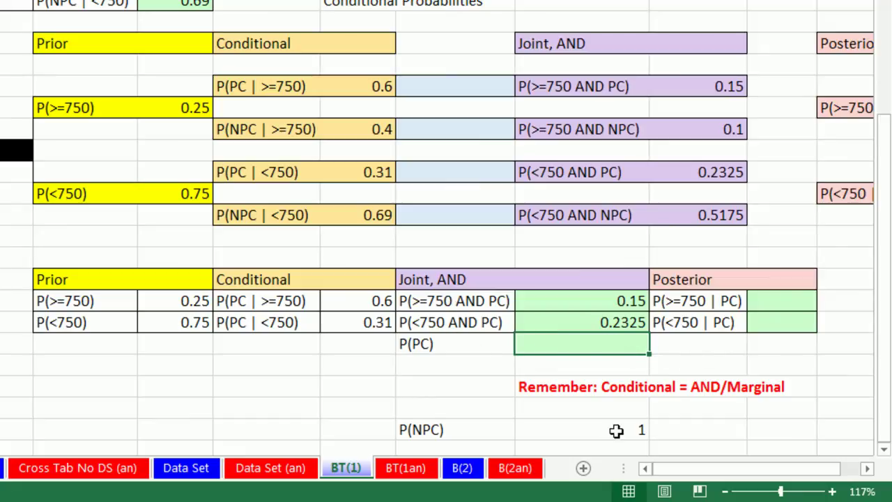
{"action": "key", "text": "alt+equal"}
{"action": "key", "text": "Return"}
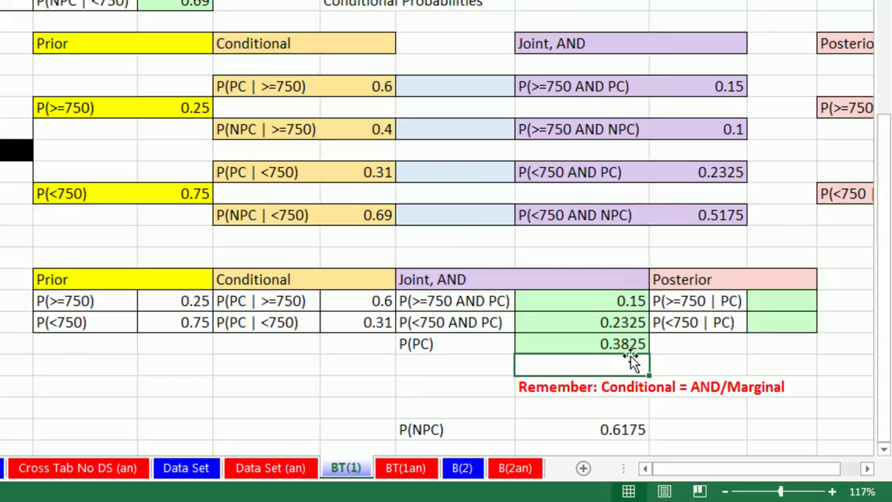
Calculate the summary table's posterior P(>=750 | PC) in I29 by dividing G29 by P(PC) in G31
{"action": "left_click", "coordinate": [778, 300]}
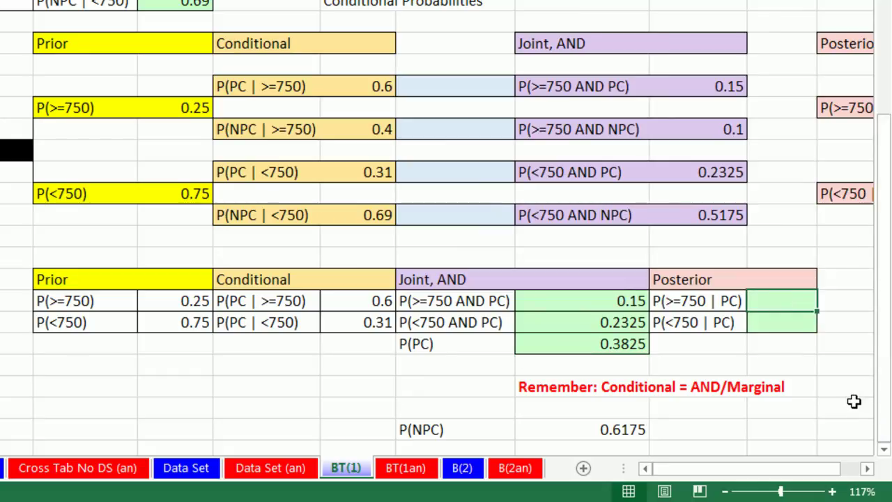
{"action": "type", "text": "="}
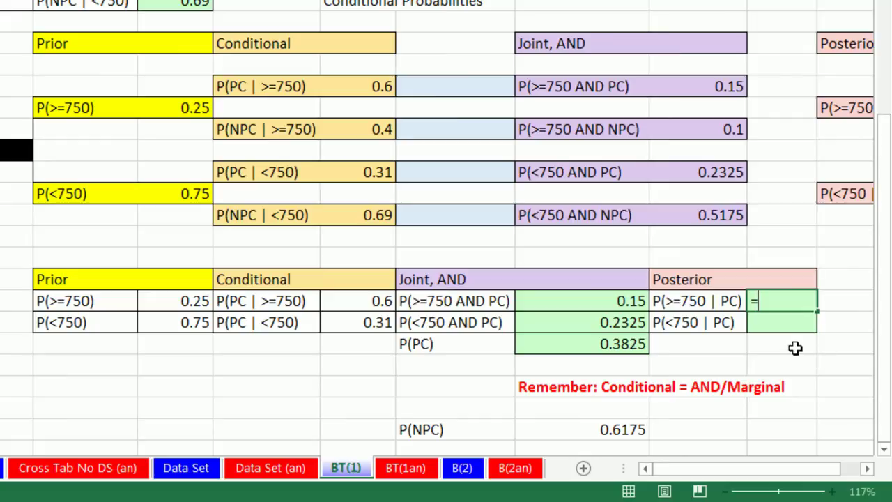
{"action": "left_click", "coordinate": [627, 300]}
{"action": "type", "text": "/"}
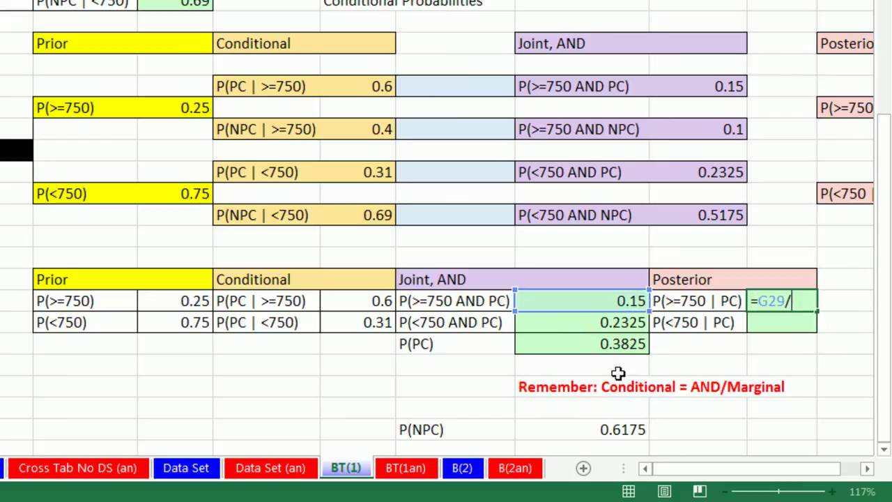
{"action": "left_click", "coordinate": [611, 342]}
{"action": "key", "text": "Return"}
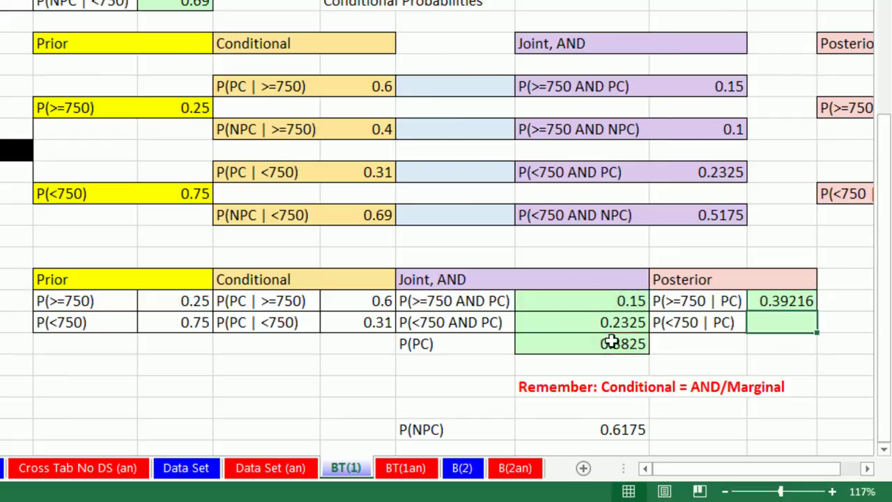
Calculate the summary table's posterior P(<750 | PC) in I30 by dividing G30 by P(PC) in G31
{"action": "type", "text": "="}
{"action": "left_click", "coordinate": [613, 321]}
{"action": "type", "text": "/"}
{"action": "left_click", "coordinate": [600, 345]}
{"action": "key", "text": "Return"}
{"action": "left_click", "coordinate": [757, 300]}
{"action": "key", "text": "shift+Down"}
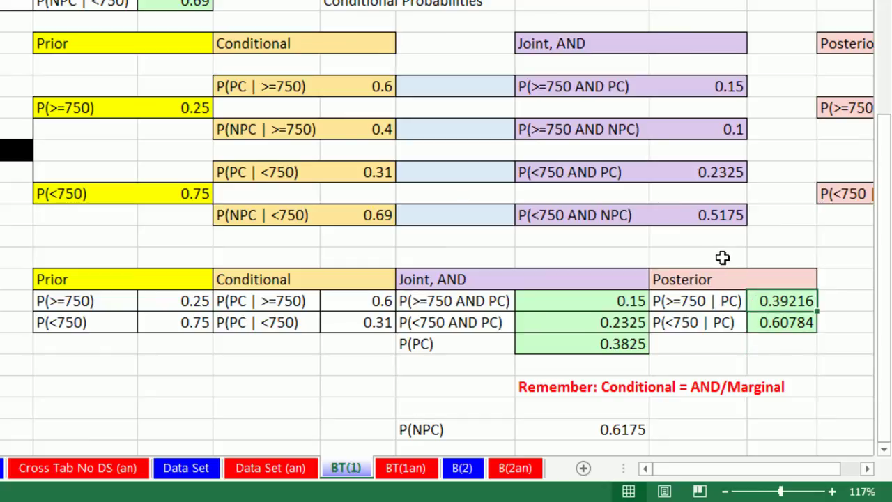
{"action": "left_click", "coordinate": [772, 324]}
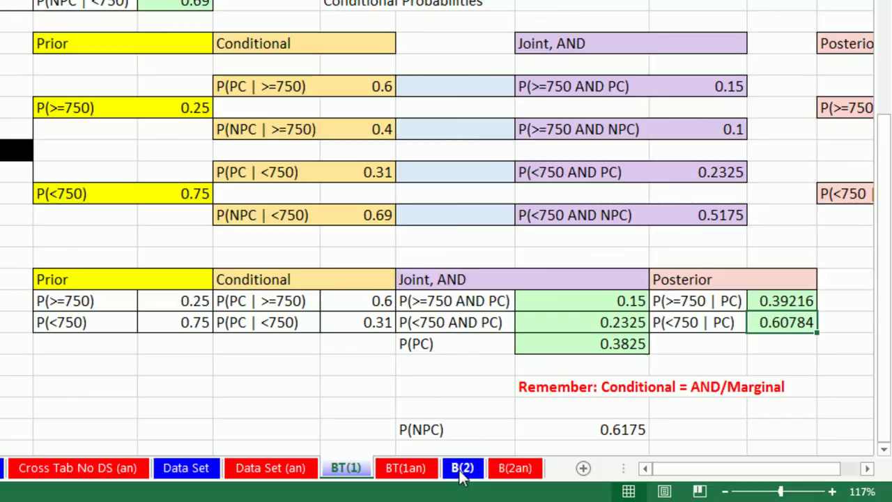
Switch to the B(2) sheet and inspect the prior probabilities in B11:B12 and the conditional probability in D11
{"action": "left_click", "coordinate": [459, 470]}
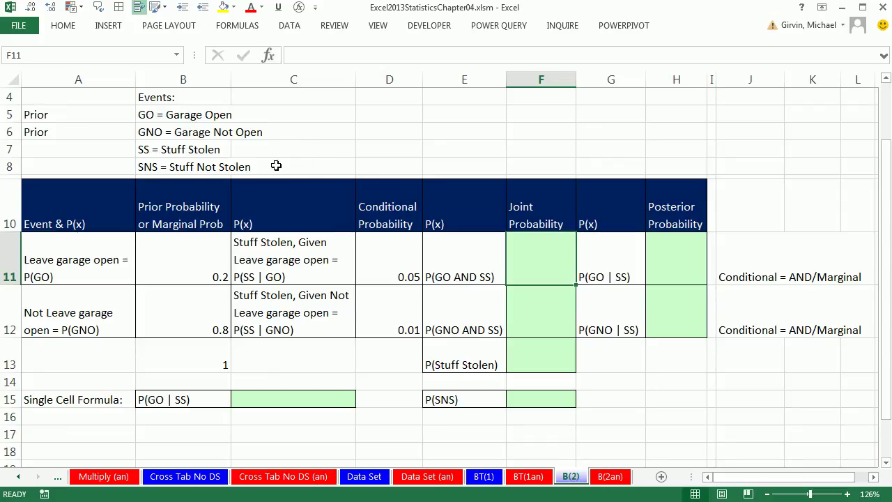
{"action": "left_click", "coordinate": [181, 265]}
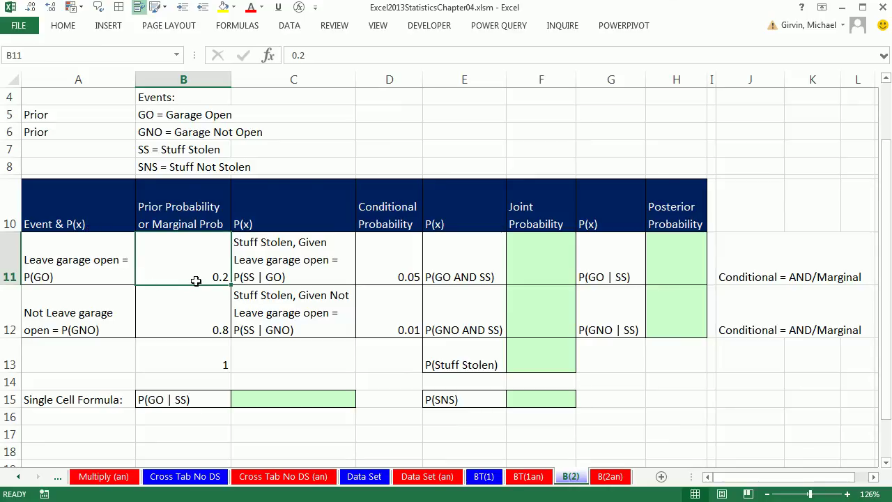
{"action": "left_click", "coordinate": [199, 317]}
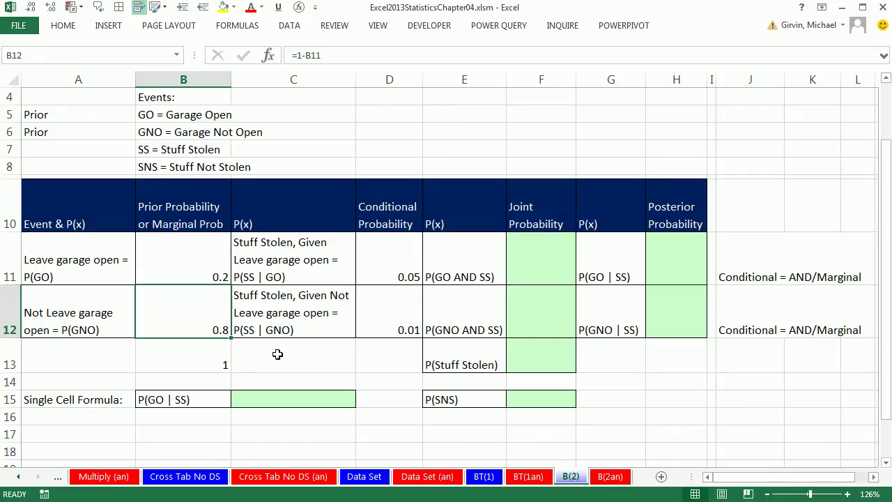
{"action": "left_click", "coordinate": [400, 259]}
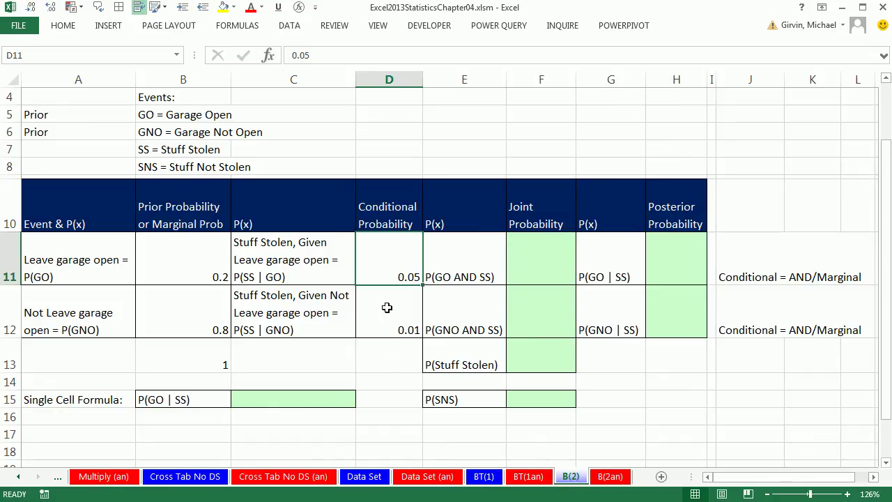
Calculate the joint probability P(GO AND SS) in F11 with the formula =B11*D11
{"action": "left_click", "coordinate": [516, 249]}
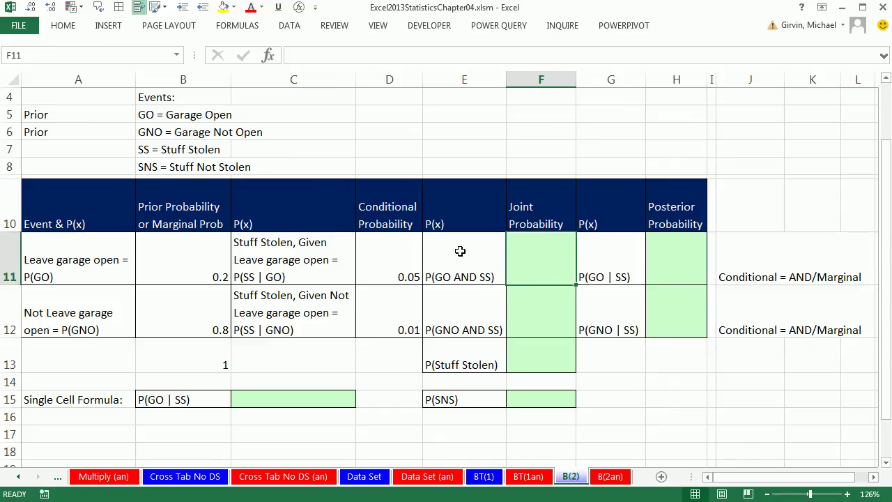
{"action": "type", "text": "="}
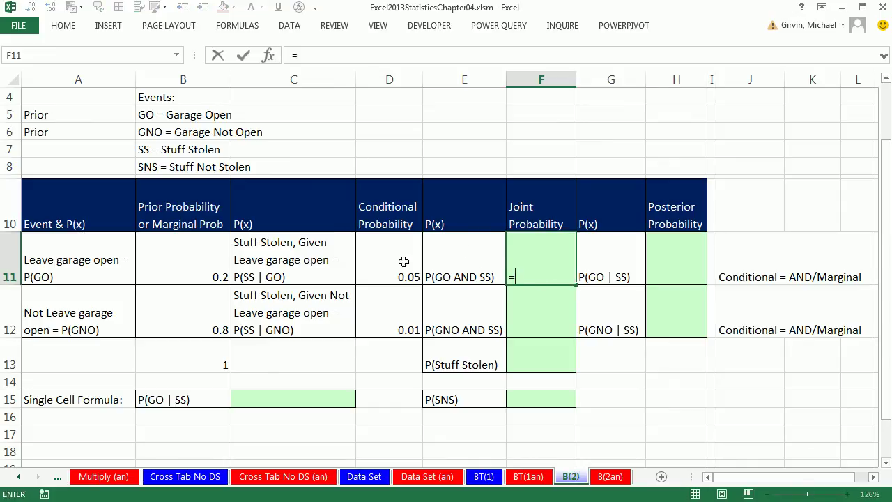
{"action": "left_click", "coordinate": [216, 258]}
{"action": "type", "text": "*"}
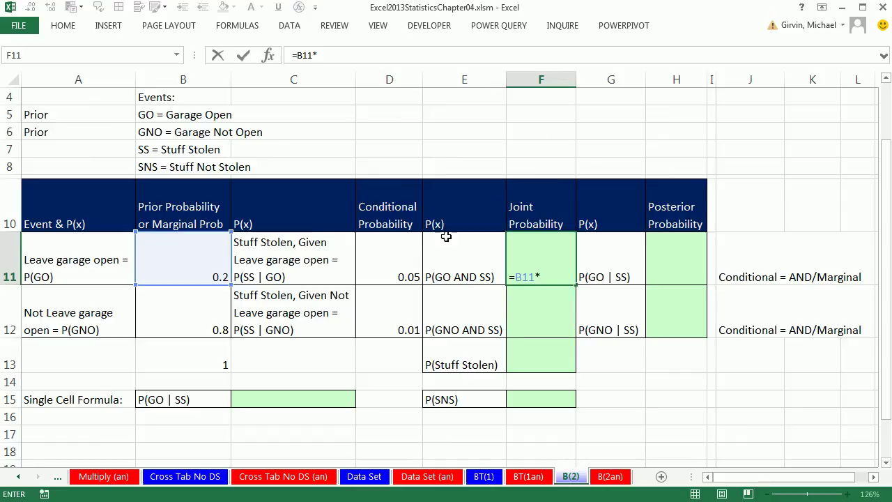
{"action": "left_click", "coordinate": [402, 258]}
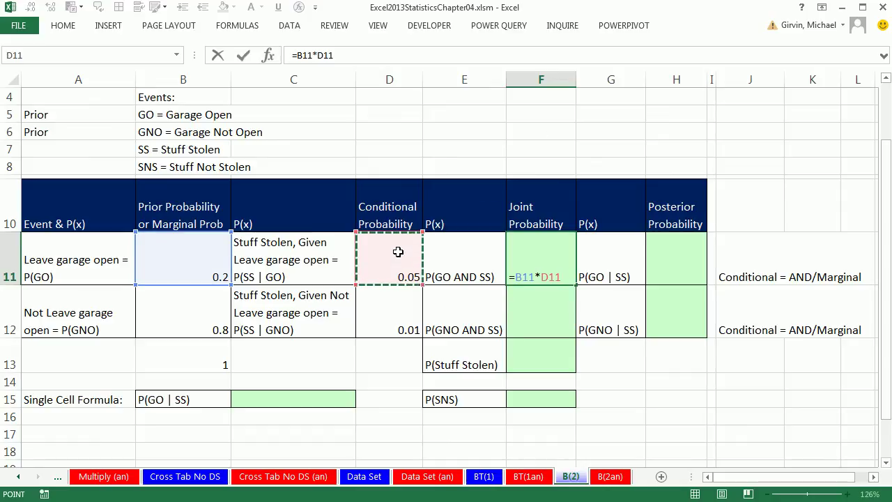
{"action": "key", "text": "Return"}
Calculate the joint probability P(GNO AND SS) in F12 with the formula =B12*D12
{"action": "type", "text": "="}
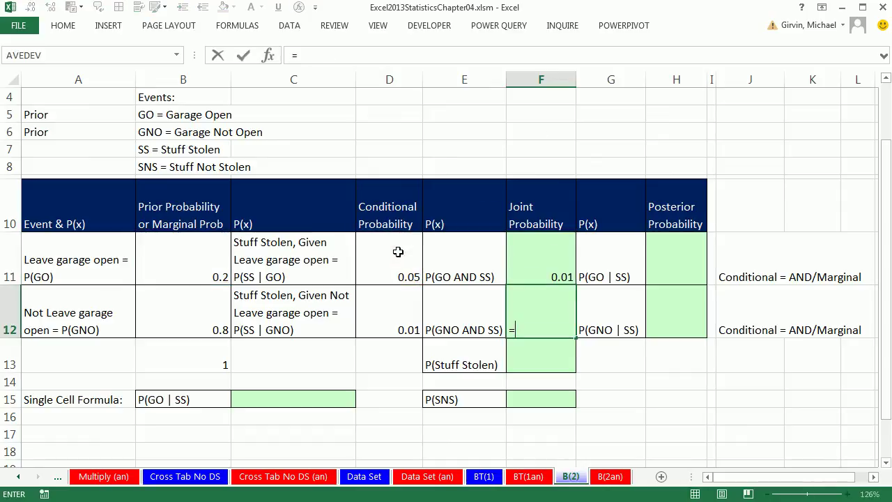
{"action": "left_click", "coordinate": [204, 313]}
{"action": "type", "text": "*"}
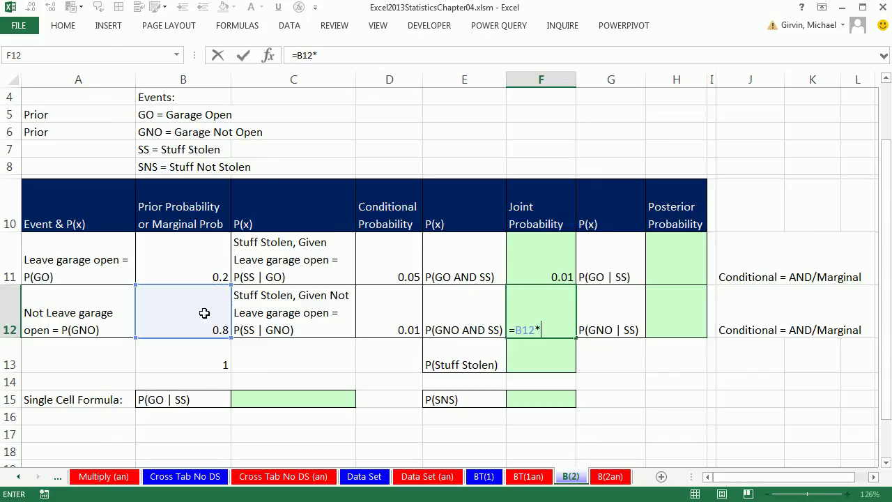
{"action": "left_click", "coordinate": [419, 314]}
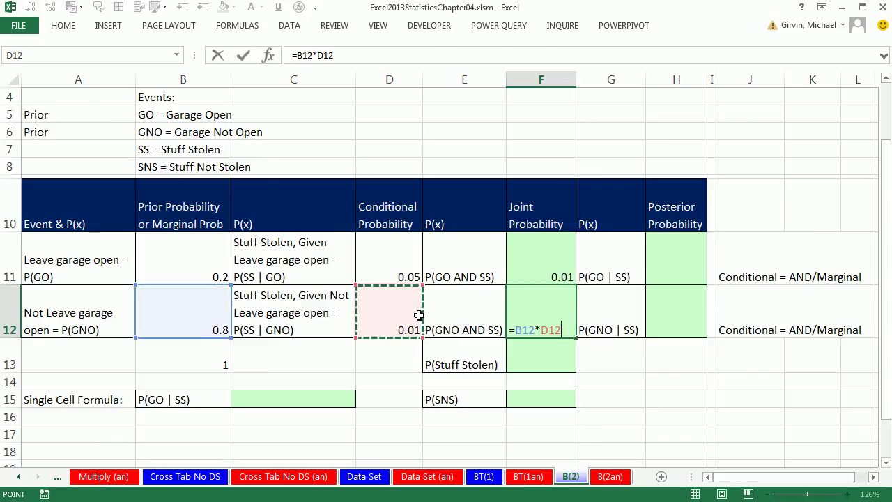
{"action": "key", "text": "Return"}
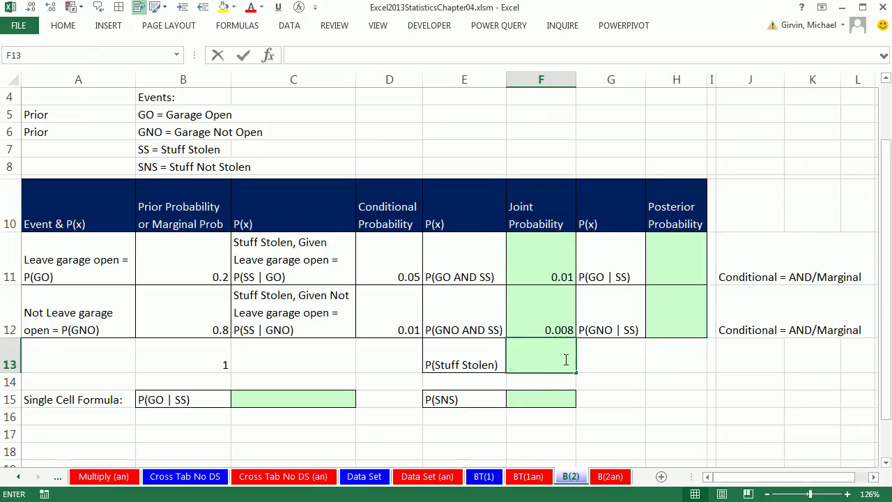
Calculate the marginal probability P(Stuff Stolen) in F13 by summing the joint probabilities in F11:F12
{"action": "key", "text": "alt+="}
{"action": "key", "text": "Return"}
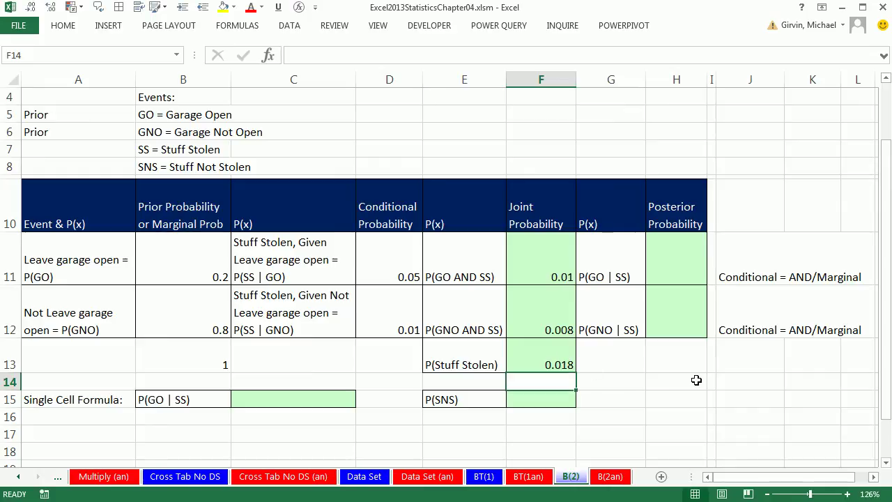
{"action": "left_click", "coordinate": [696, 380]}
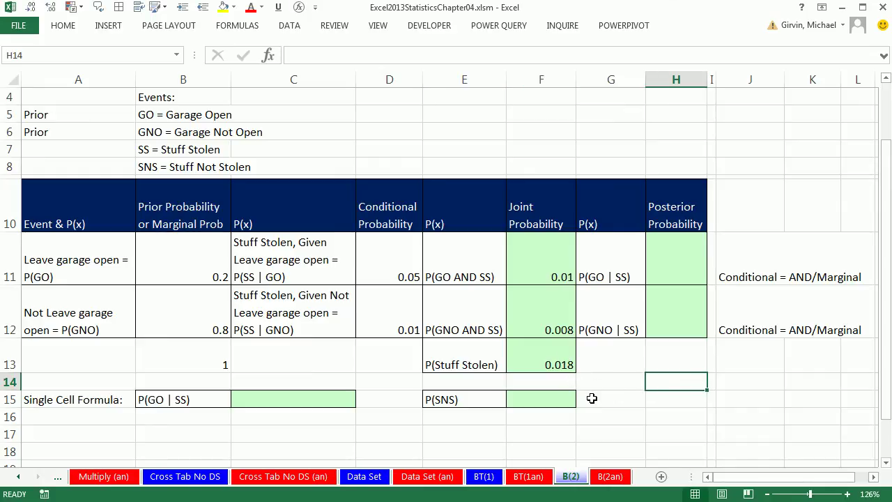
Calculate the complement P(SNS) in F15 with the formula =1-F13
{"action": "left_click", "coordinate": [545, 394]}
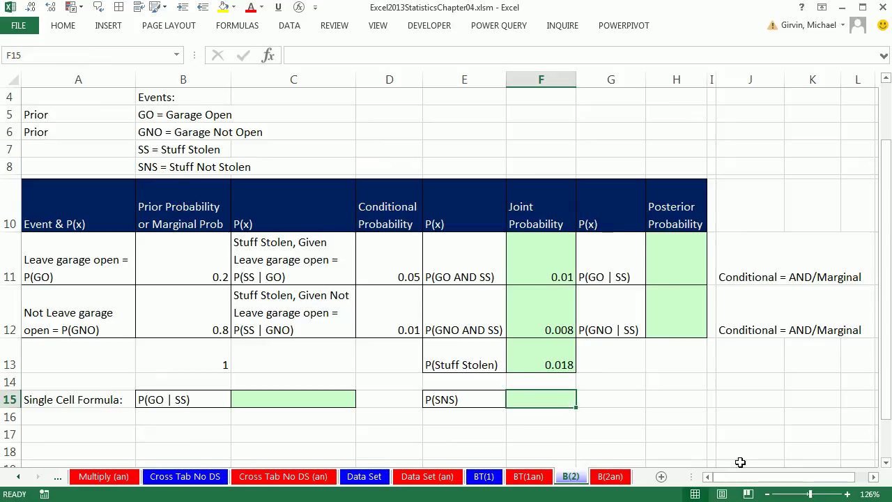
{"action": "type", "text": "=1-"}
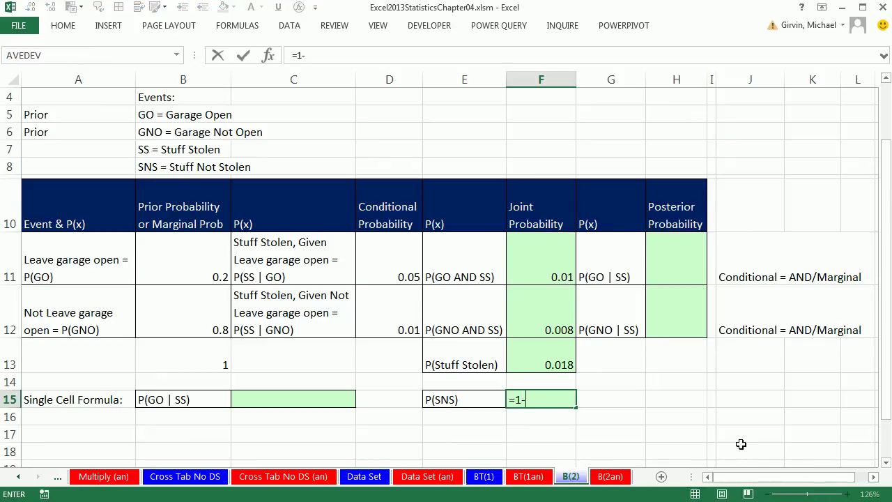
{"action": "key", "text": "Up"}
{"action": "key", "text": "Up"}
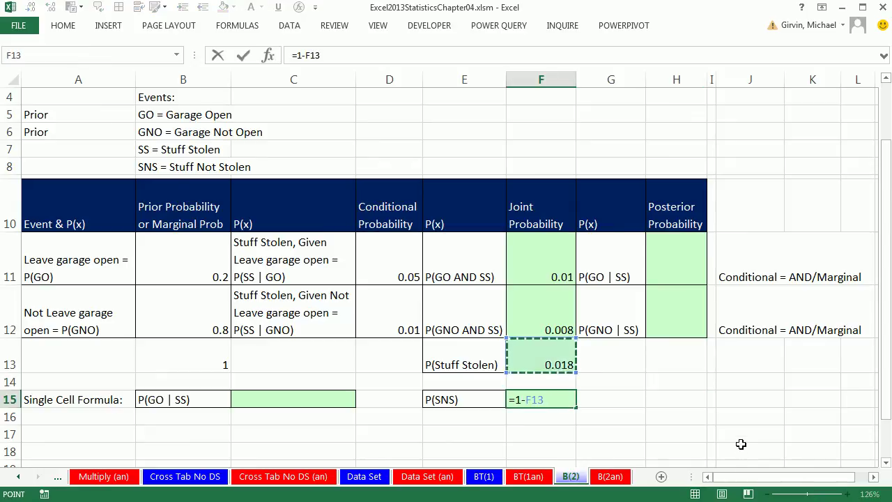
{"action": "key", "text": "ctrl+Return"}
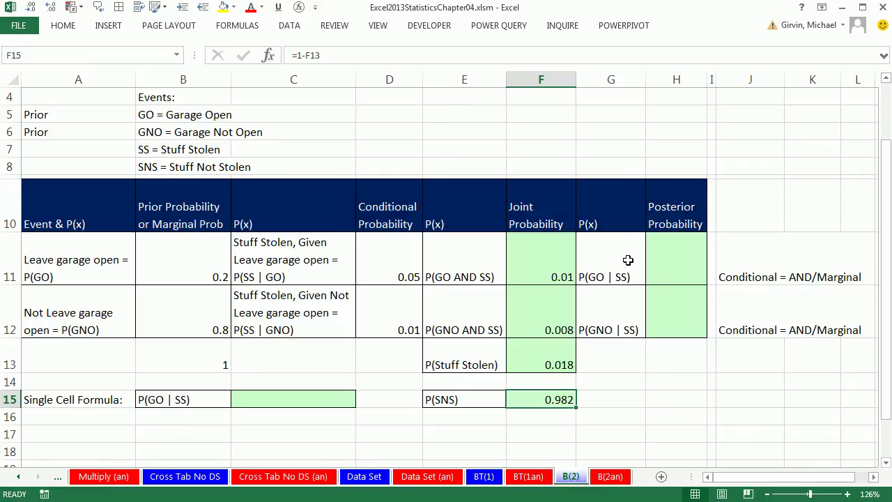
Calculate the posterior probability P(GO | SS) in H11 with the formula =F11/$F$13
{"action": "left_click", "coordinate": [674, 271]}
{"action": "type", "text": "="}
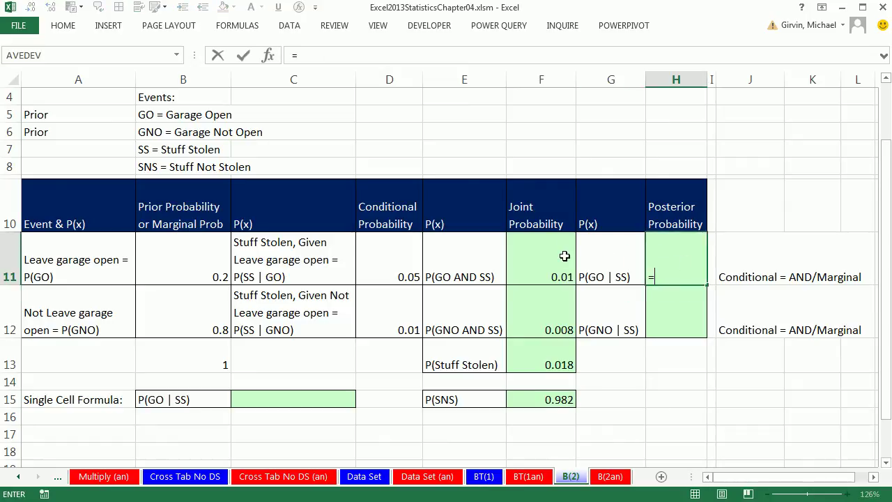
{"action": "left_click", "coordinate": [564, 256]}
{"action": "type", "text": "/"}
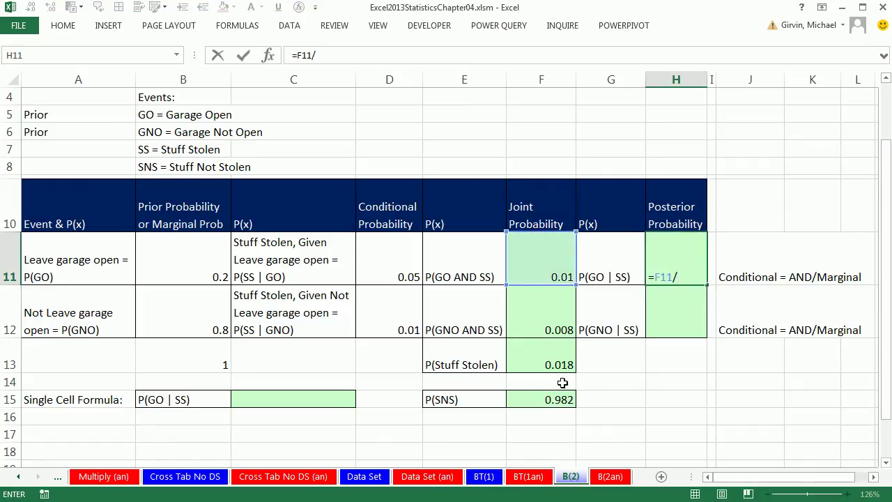
{"action": "left_click", "coordinate": [552, 357]}
{"action": "key", "text": "F4"}
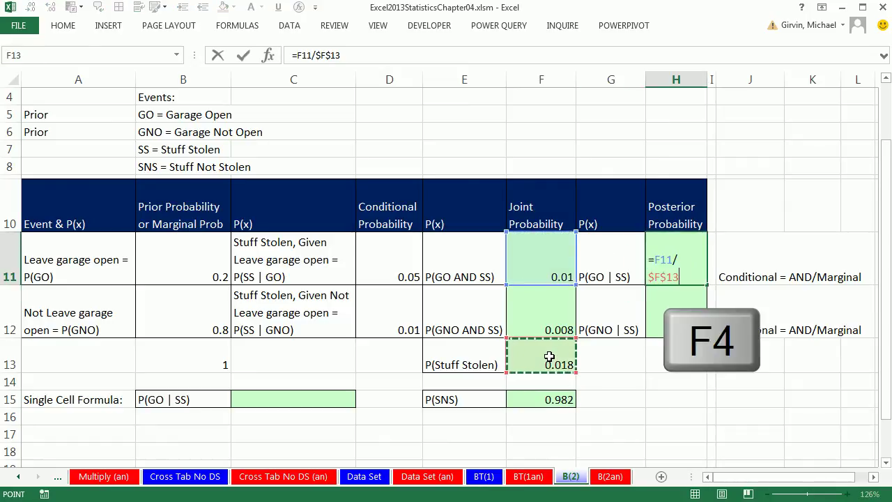
{"action": "key", "text": "ctrl+Return"}
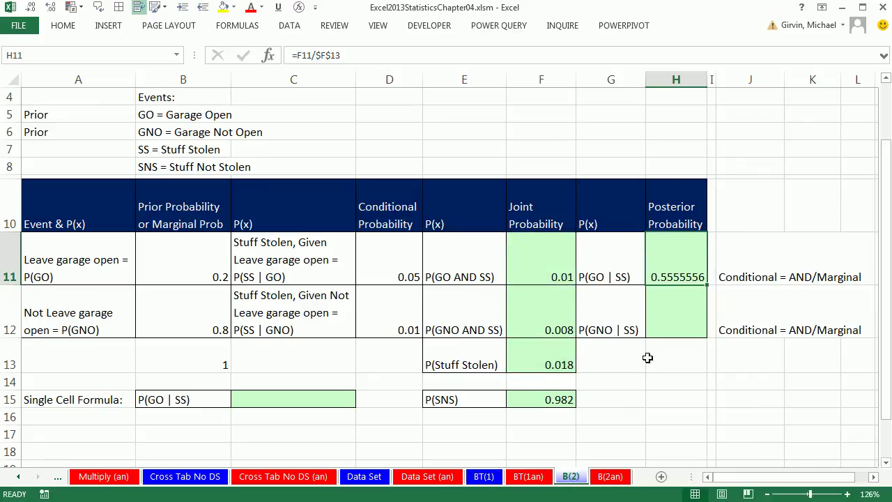
Copy the posterior formula from H11 down to H12 for P(GNO | SS) and check its cell references
{"action": "left_click_drag", "start_coordinate": [708, 283], "coordinate": [711, 339]}
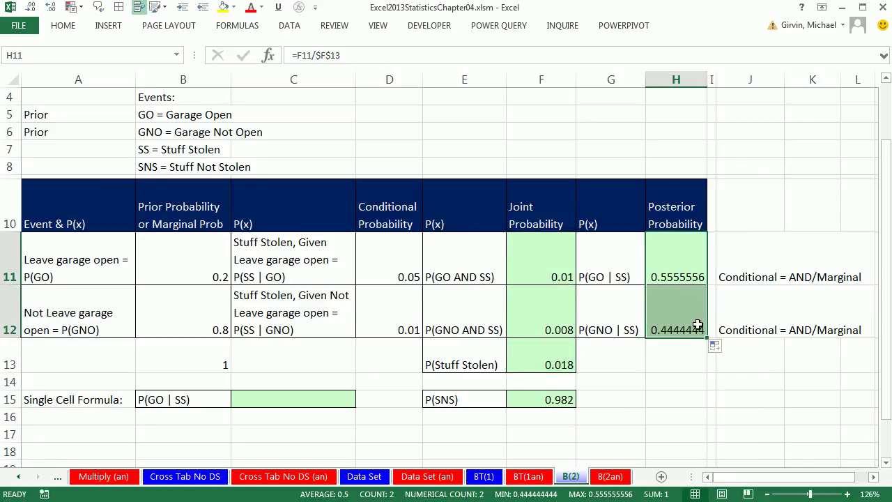
{"action": "left_click", "coordinate": [694, 325]}
{"action": "key", "text": "F2"}
{"action": "key", "text": "Escape"}
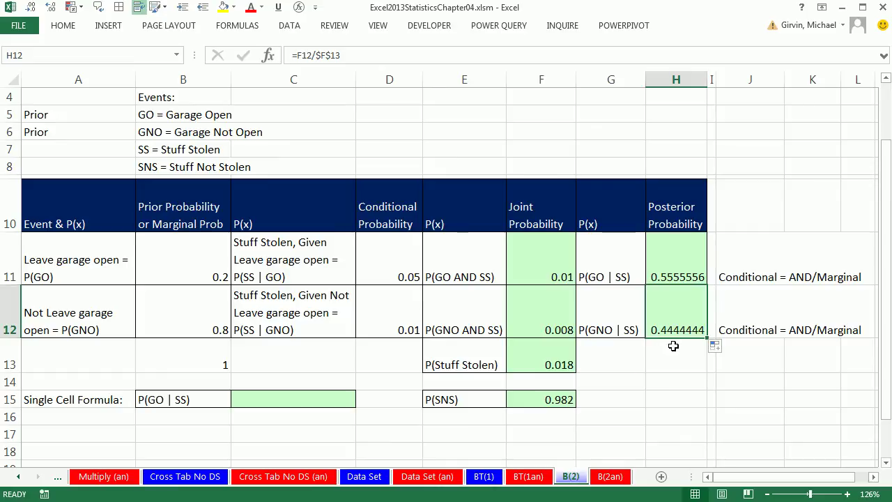
Review the priors in B11:B12, the conditionals in D11:D12 and how the formulas in F11:F13 combine them
{"action": "left_click", "coordinate": [265, 399]}
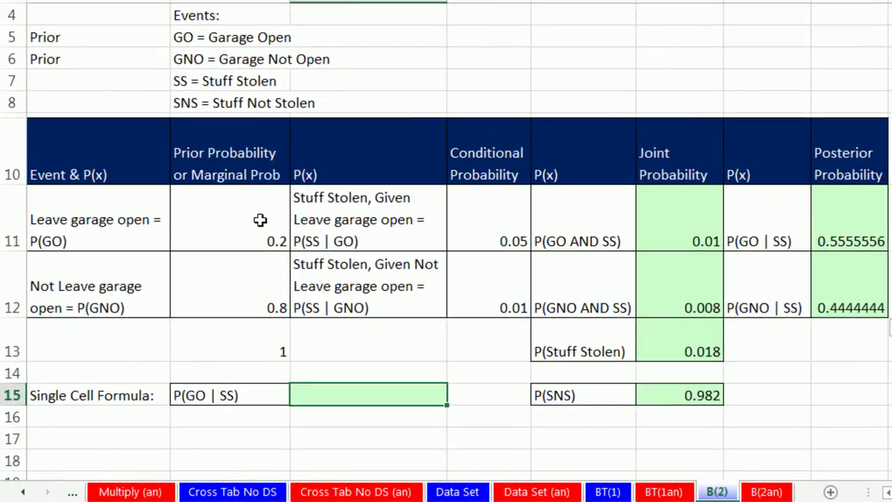
{"action": "left_click_drag", "start_coordinate": [241, 209], "coordinate": [229, 288]}
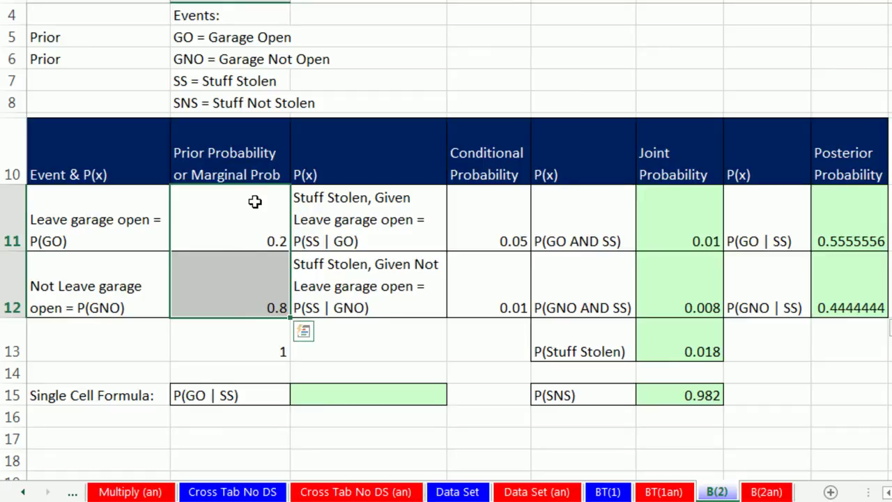
{"action": "left_click_drag", "start_coordinate": [504, 226], "coordinate": [506, 267]}
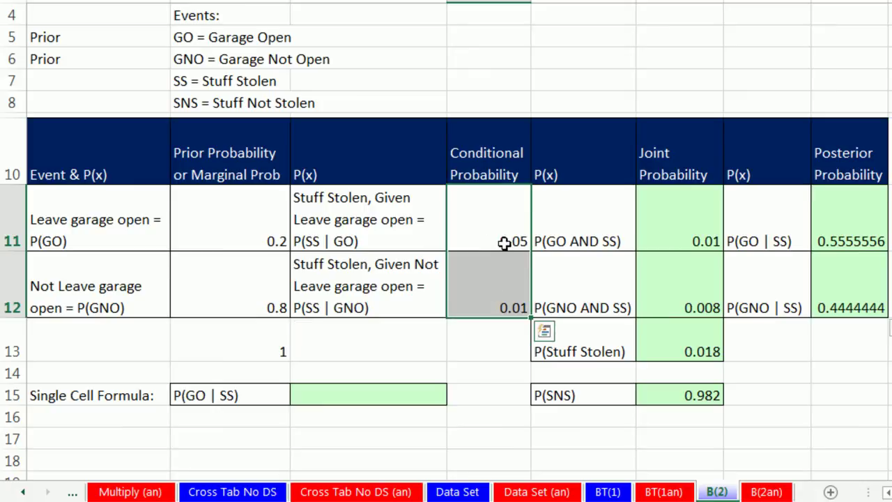
{"action": "double_click", "coordinate": [681, 220]}
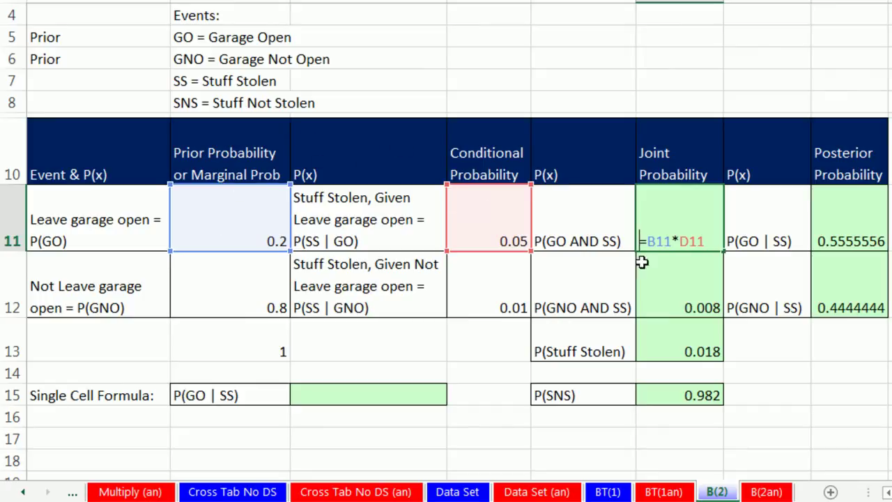
{"action": "key", "text": "Escape"}
{"action": "double_click", "coordinate": [705, 282]}
{"action": "key", "text": "Escape"}
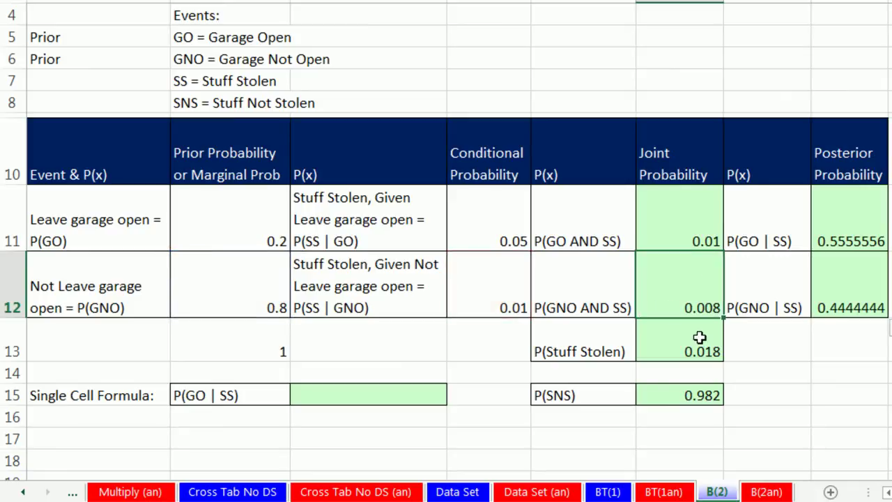
{"action": "double_click", "coordinate": [701, 337]}
{"action": "key", "text": "Escape"}
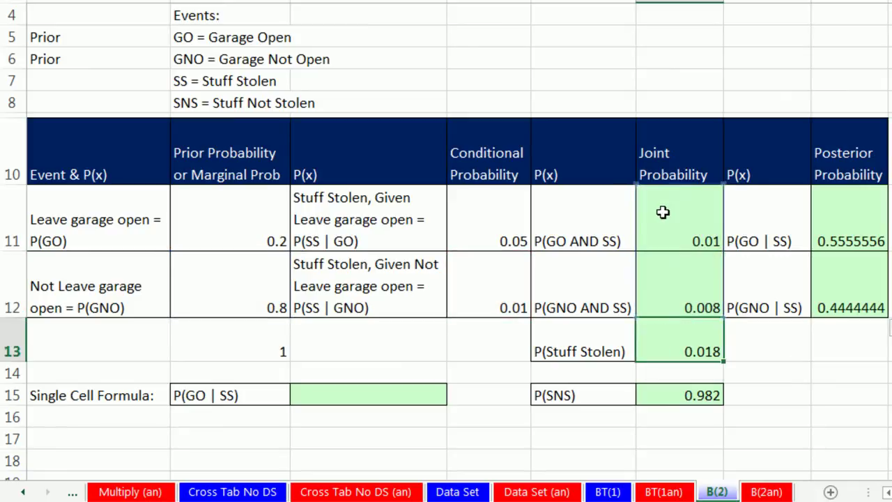
{"action": "double_click", "coordinate": [662, 212]}
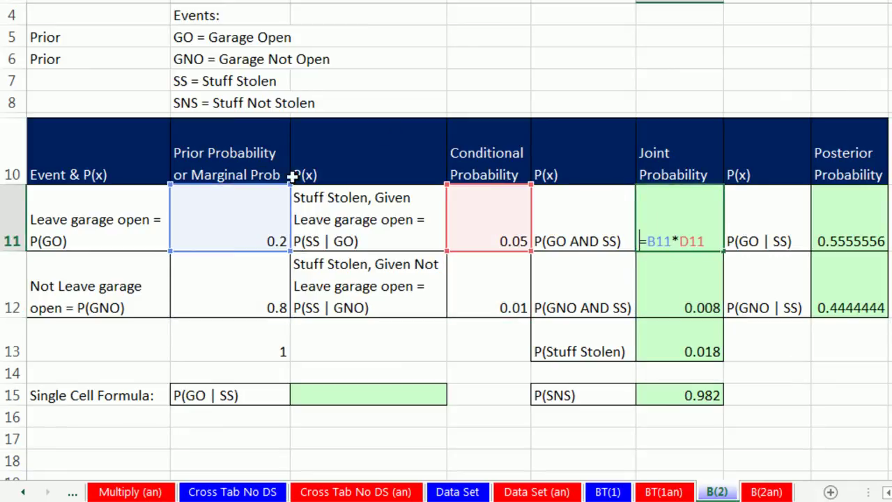
{"action": "key", "text": "Escape"}
{"action": "double_click", "coordinate": [674, 285]}
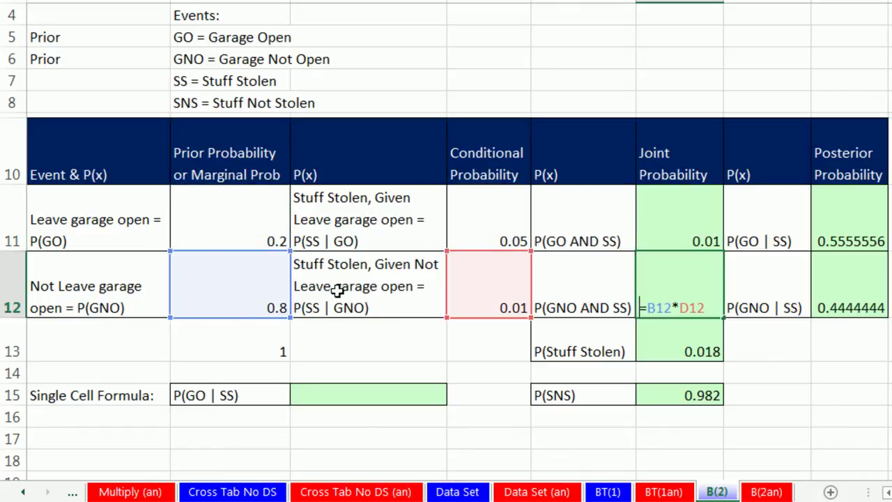
{"action": "key", "text": "Escape"}
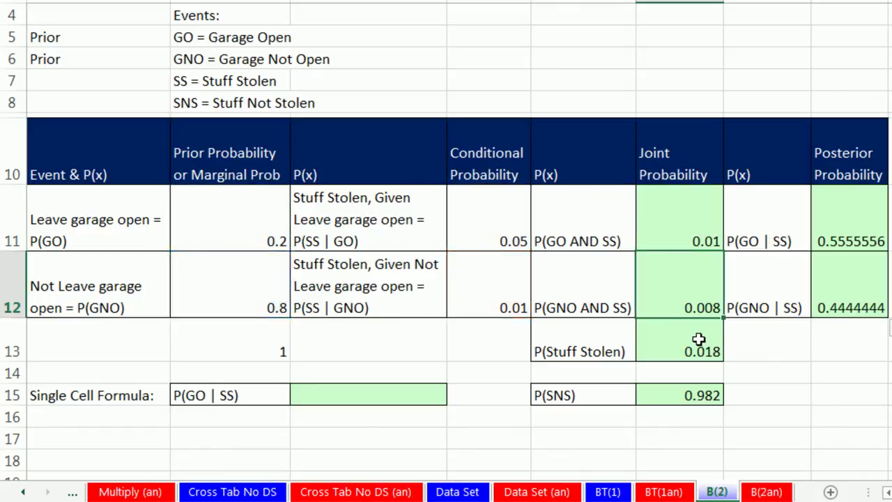
{"action": "double_click", "coordinate": [722, 350]}
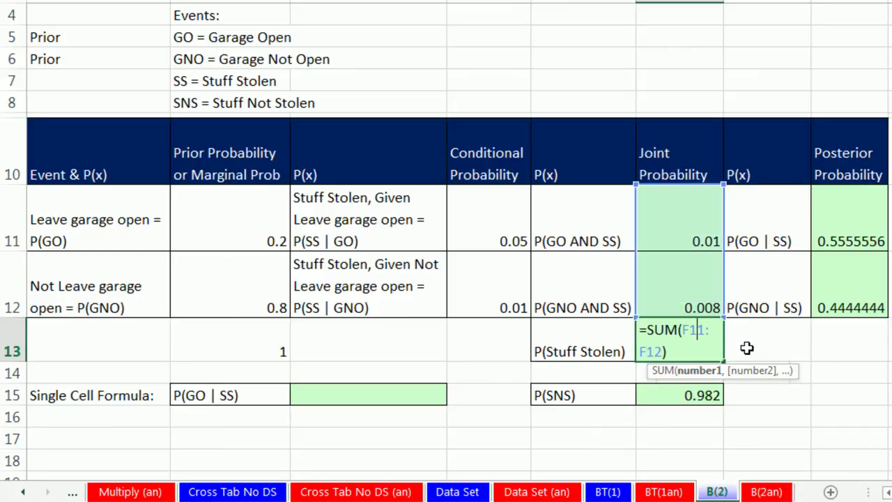
{"action": "key", "text": "ctrl+Return"}
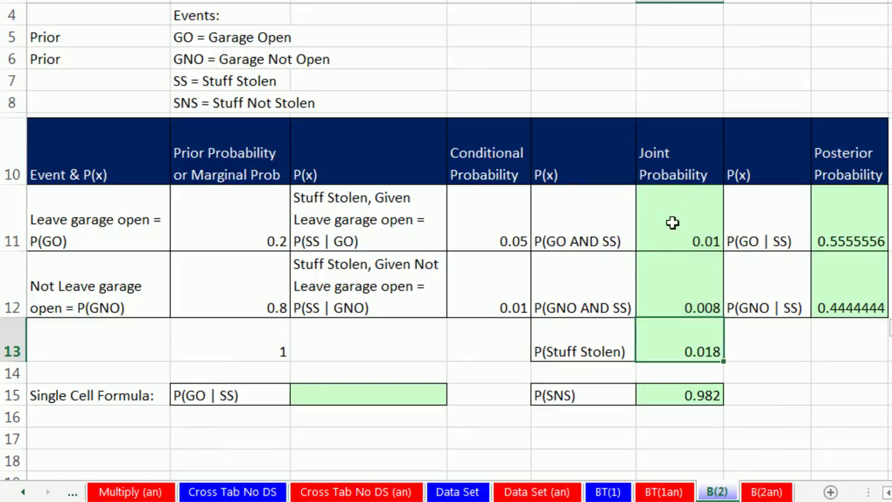
Calculate P(GO | SS) as a single cell formula in C15 with =B11*D11/SUMPRODUCT(B11:B12,D11:D12)
{"action": "left_click", "coordinate": [370, 400]}
{"action": "type", "text": "="}
{"action": "left_click", "coordinate": [261, 206]}
{"action": "type", "text": "*"}
{"action": "left_click", "coordinate": [489, 216]}
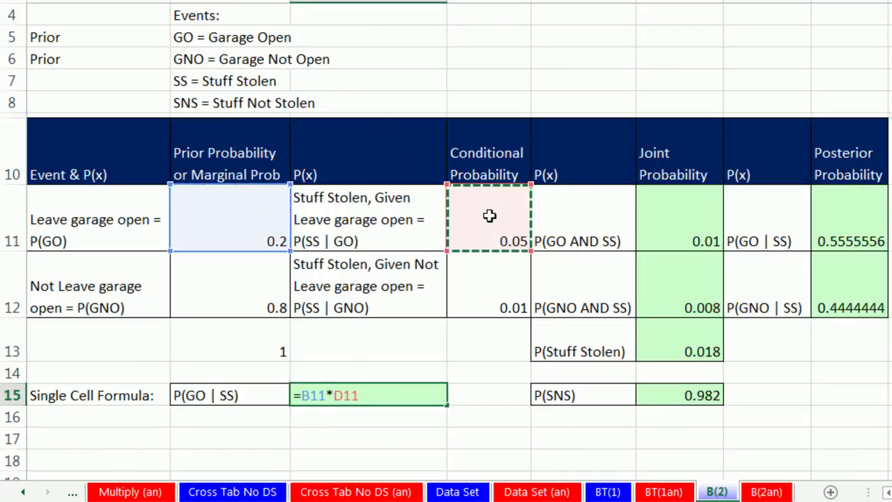
{"action": "type", "text": "/"}
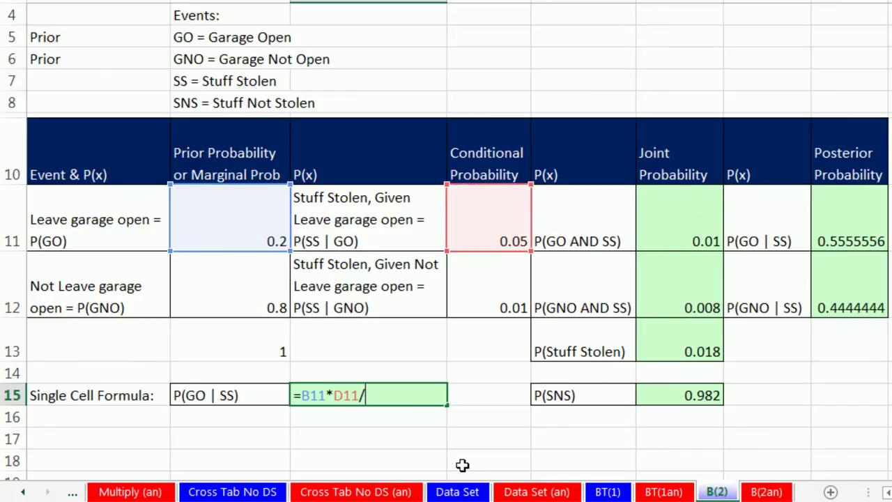
{"action": "type", "text": "sump"}
{"action": "key", "text": "Tab"}
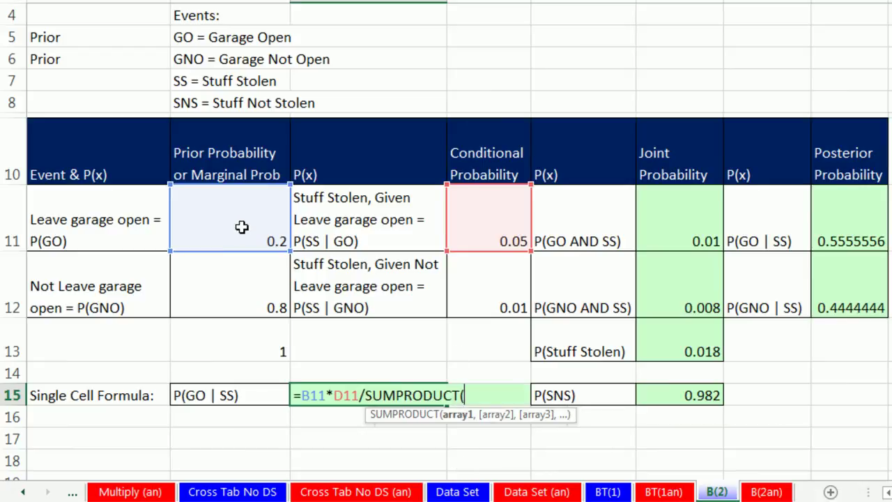
{"action": "left_click_drag", "start_coordinate": [239, 223], "coordinate": [239, 286]}
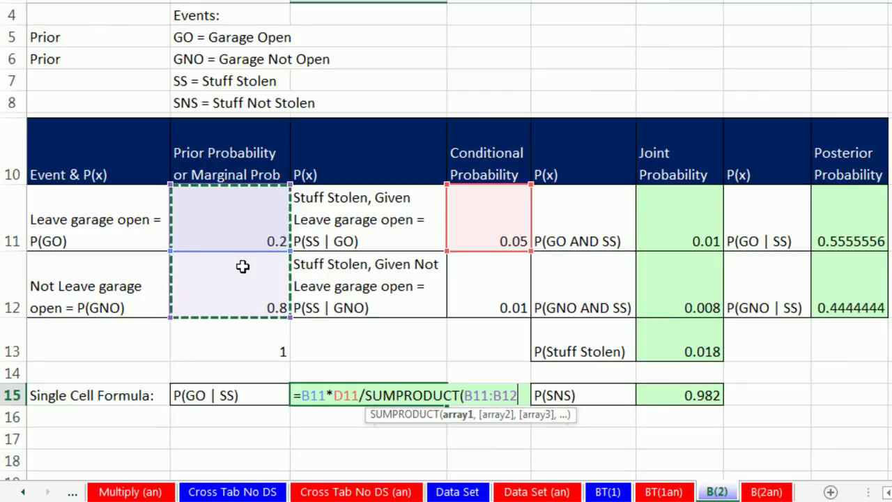
{"action": "type", "text": ","}
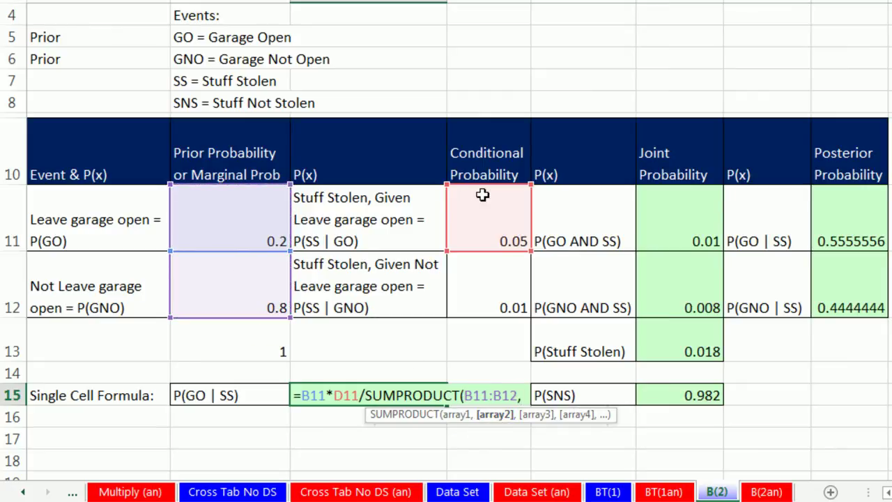
{"action": "left_click_drag", "start_coordinate": [483, 195], "coordinate": [489, 293]}
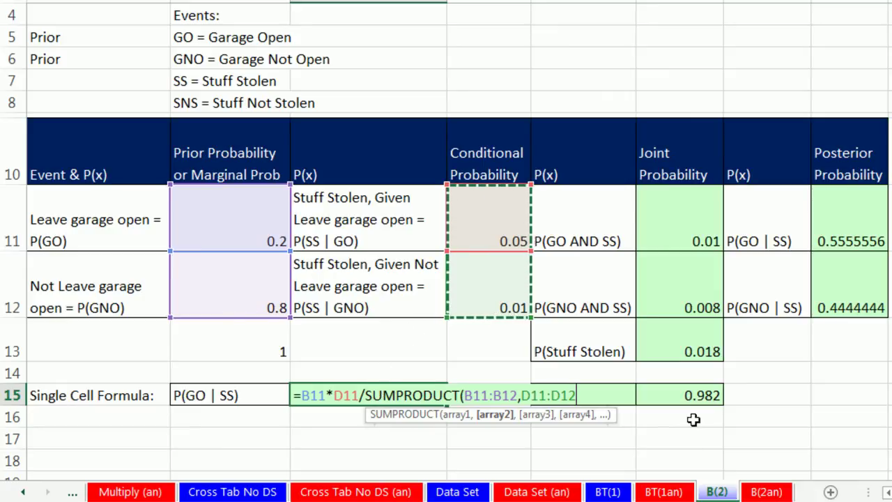
{"action": "type", "text": ")"}
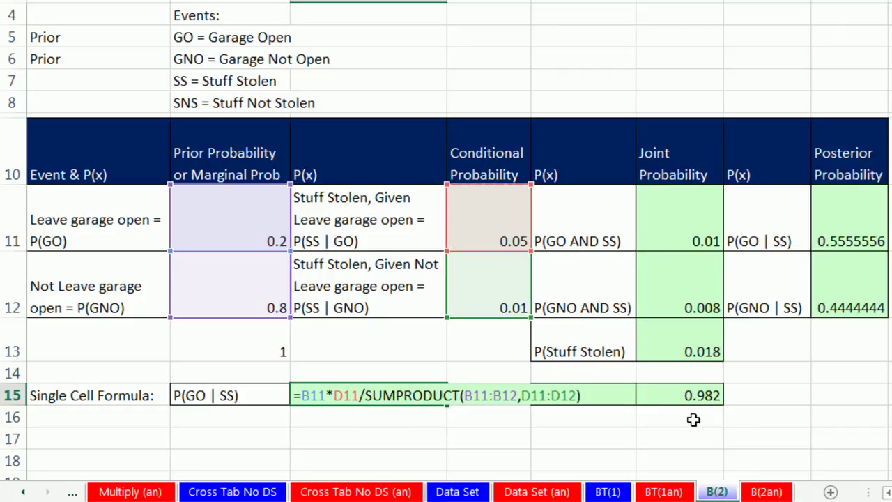
{"action": "key", "text": "Return"}
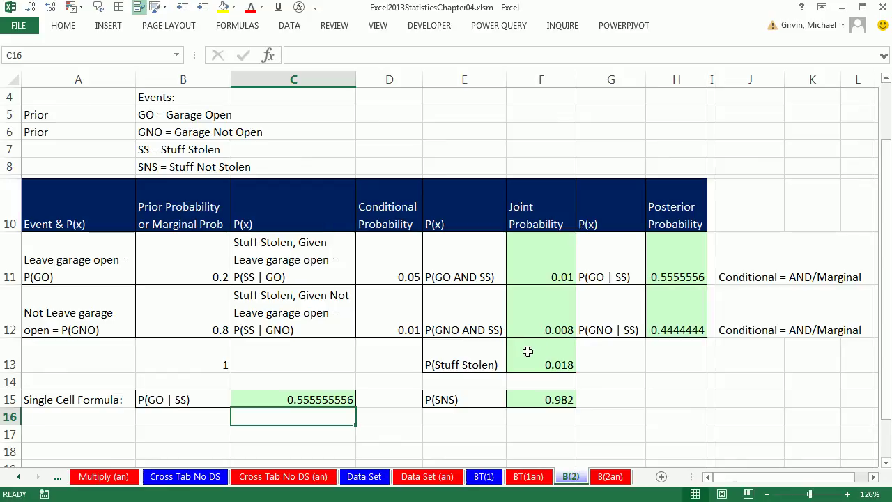
Switch to the BT(1) sheet to view the CPA score probability tables
{"action": "left_click", "coordinate": [489, 479]}
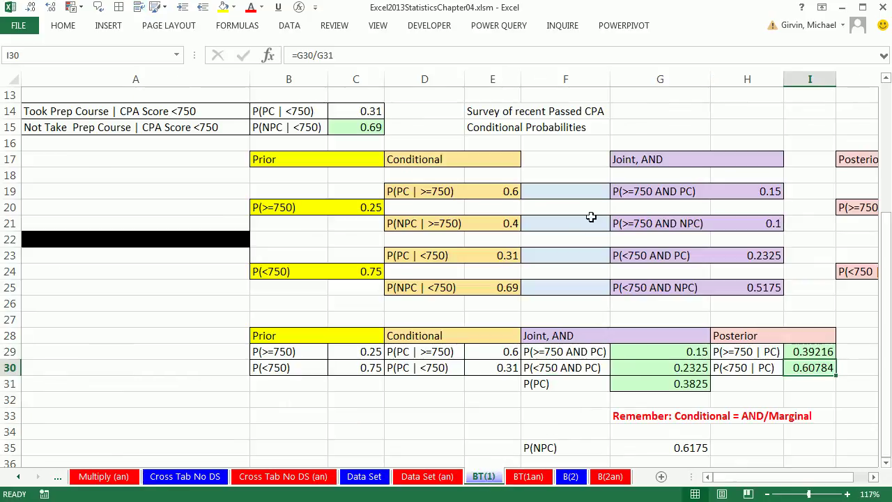